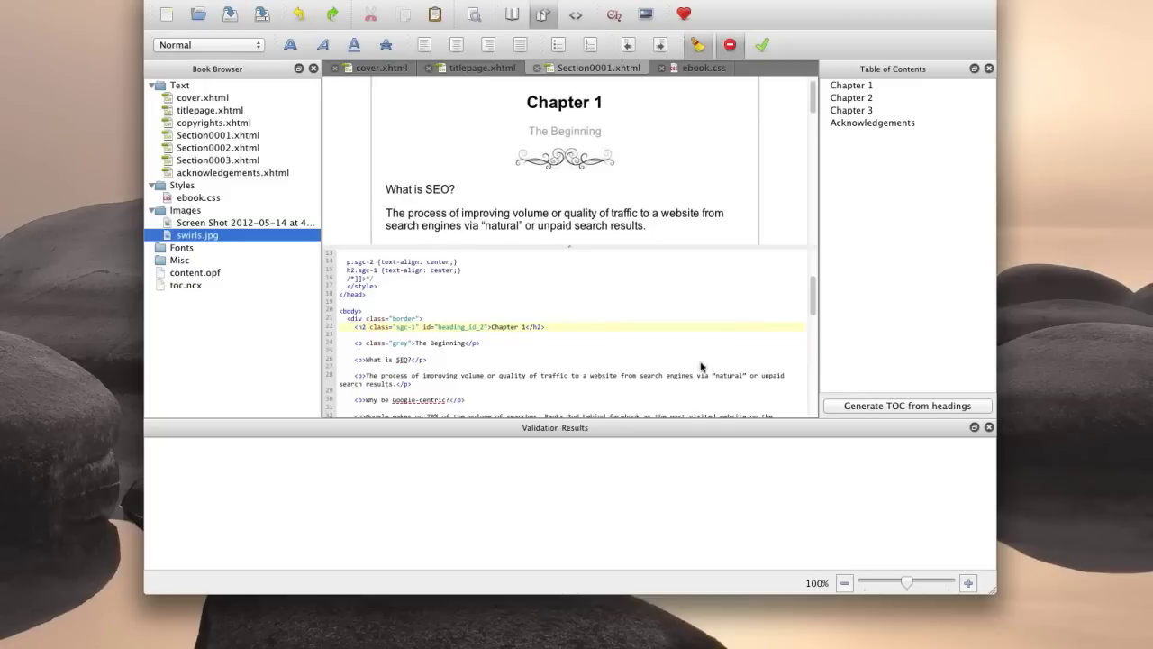
Join the 'The process of improving…' sentence onto the 'What is SEO?' paragraph in the code.
{"action": "left_click", "coordinate": [462, 376]}
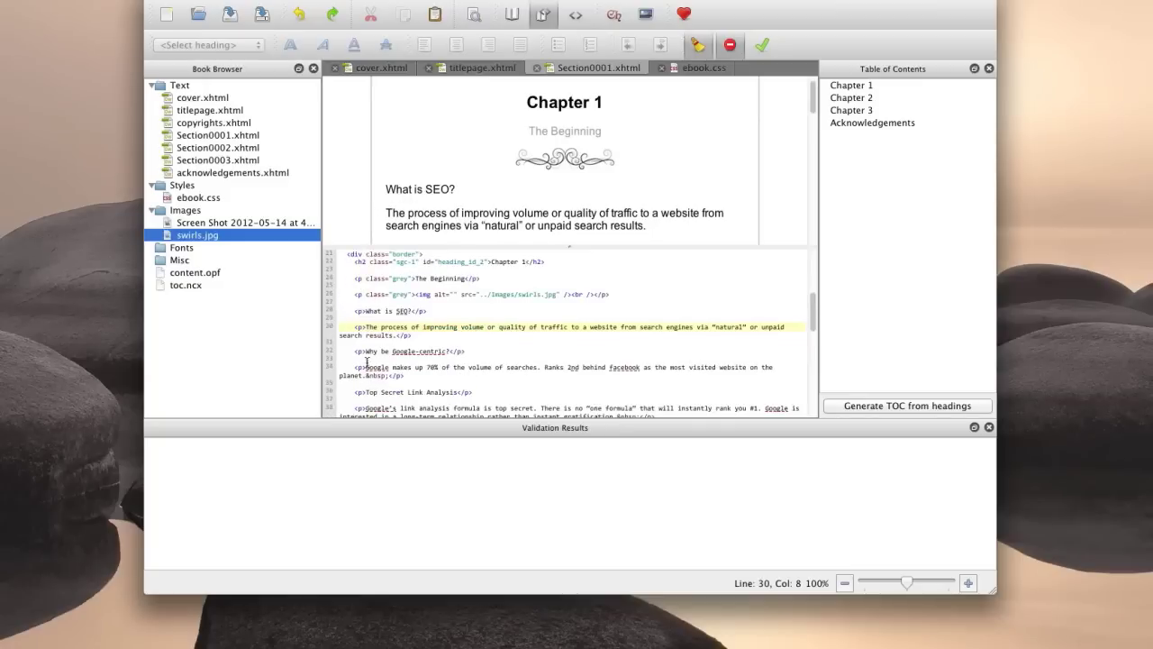
{"action": "left_click", "coordinate": [362, 331]}
{"action": "key", "text": "BackSpace"}
{"action": "key", "text": "BackSpace"}
{"action": "key", "text": "BackSpace"}
{"action": "key", "text": "BackSpace"}
{"action": "key", "text": "BackSpace"}
{"action": "key", "text": "BackSpace"}
{"action": "key", "text": "BackSpace"}
{"action": "key", "text": "BackSpace"}
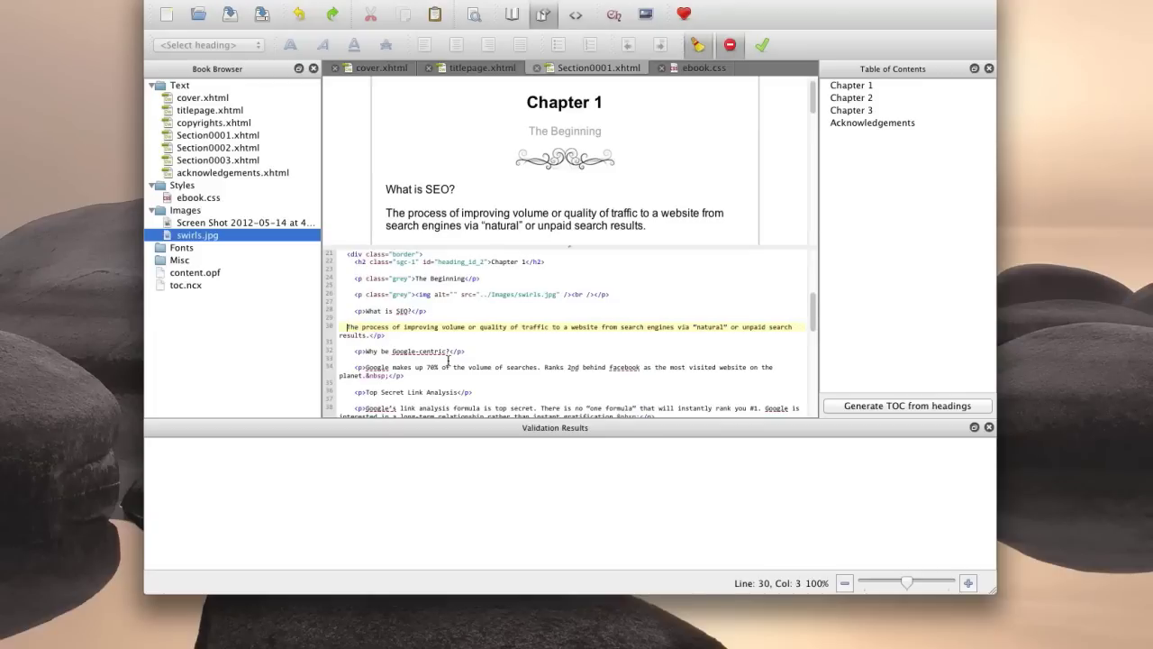
{"action": "key", "text": "BackSpace"}
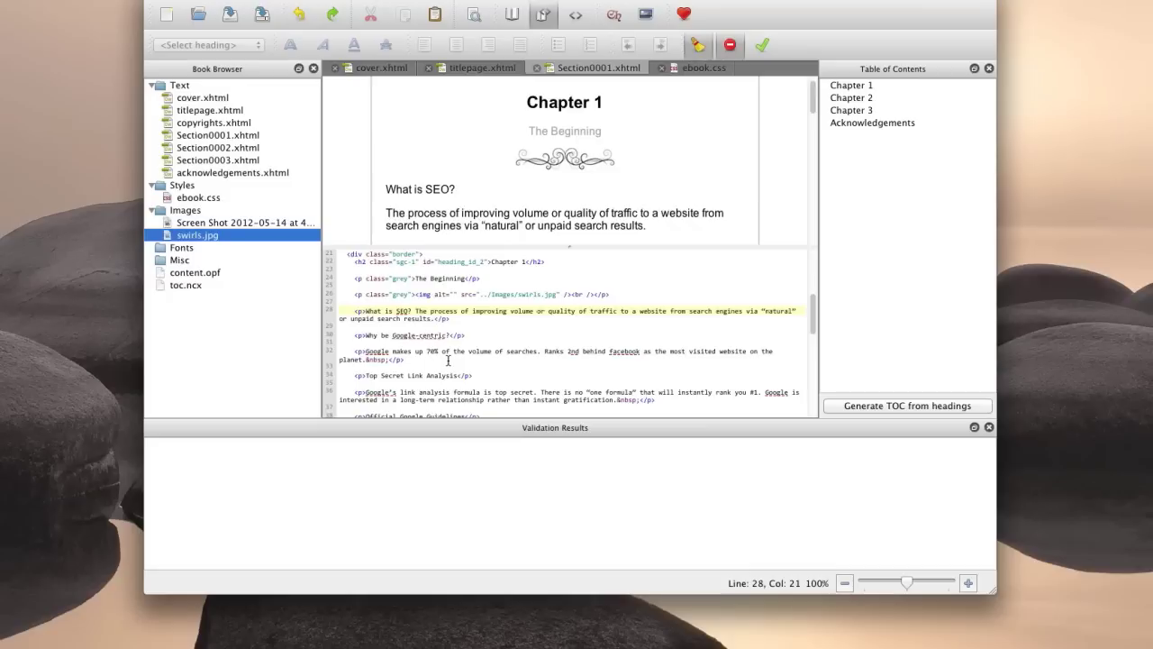
Wrap the opening W of 'What is SEO?' in <span class="large-letter">…</span>.
{"action": "left_click", "coordinate": [364, 311]}
{"action": "type", "text": "<"}
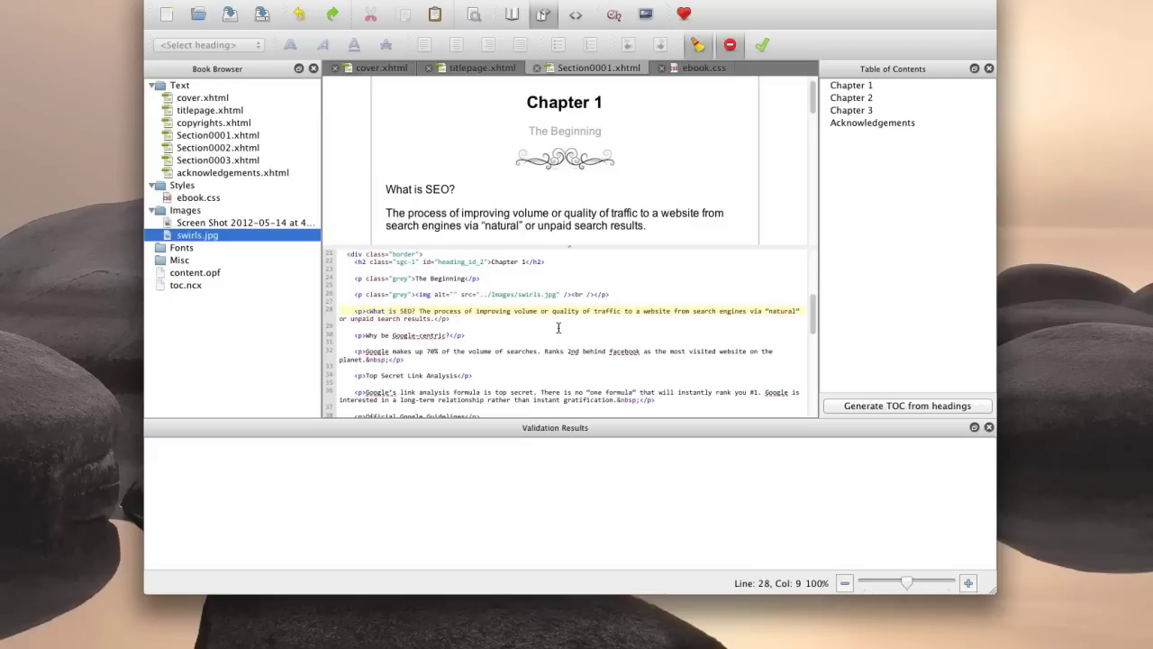
{"action": "type", "text": "span clas"}
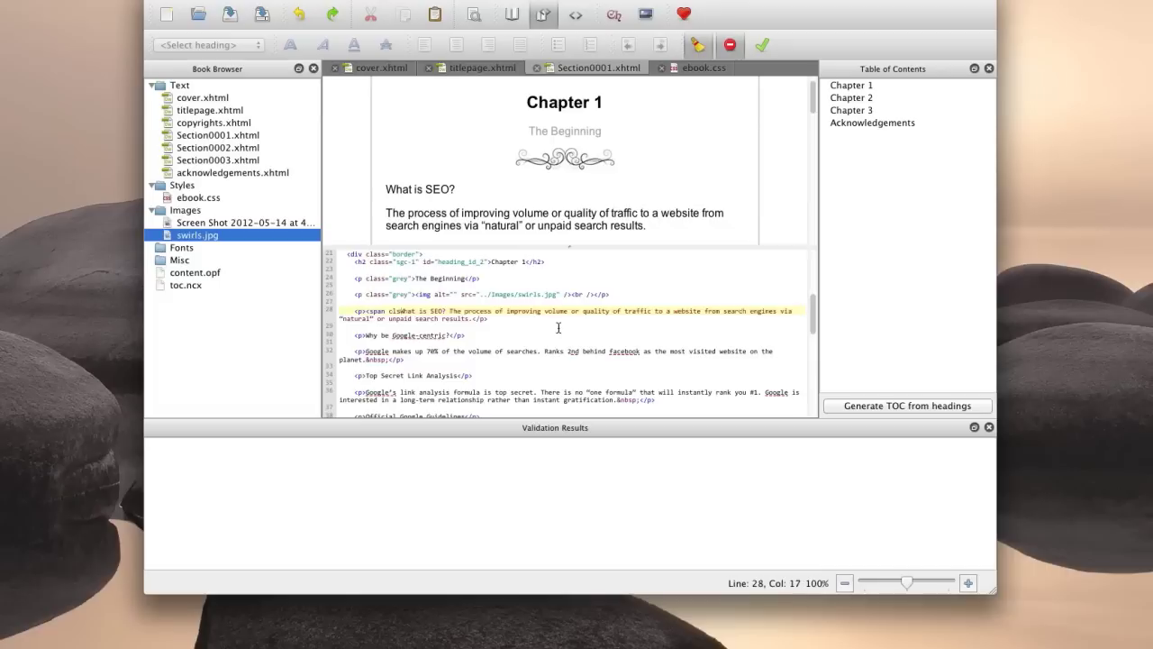
{"action": "key", "text": "BackSpace"}
{"action": "key", "text": "BackSpace"}
{"action": "key", "text": "BackSpace"}
{"action": "type", "text": "lass=\""}
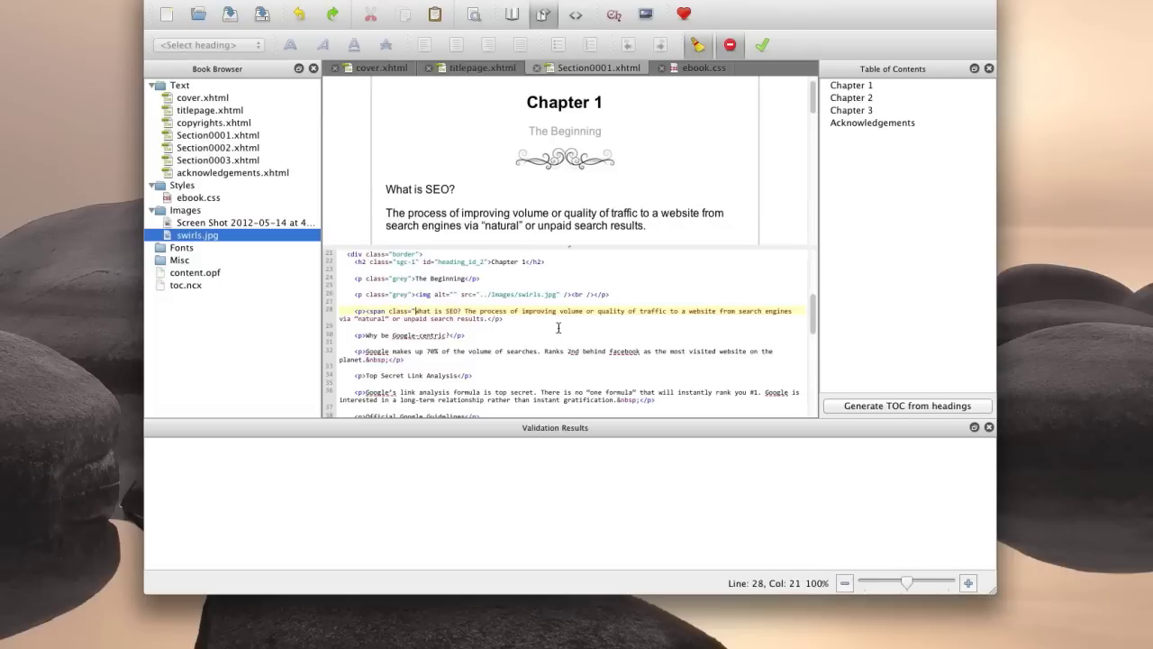
{"action": "type", "text": "large-"}
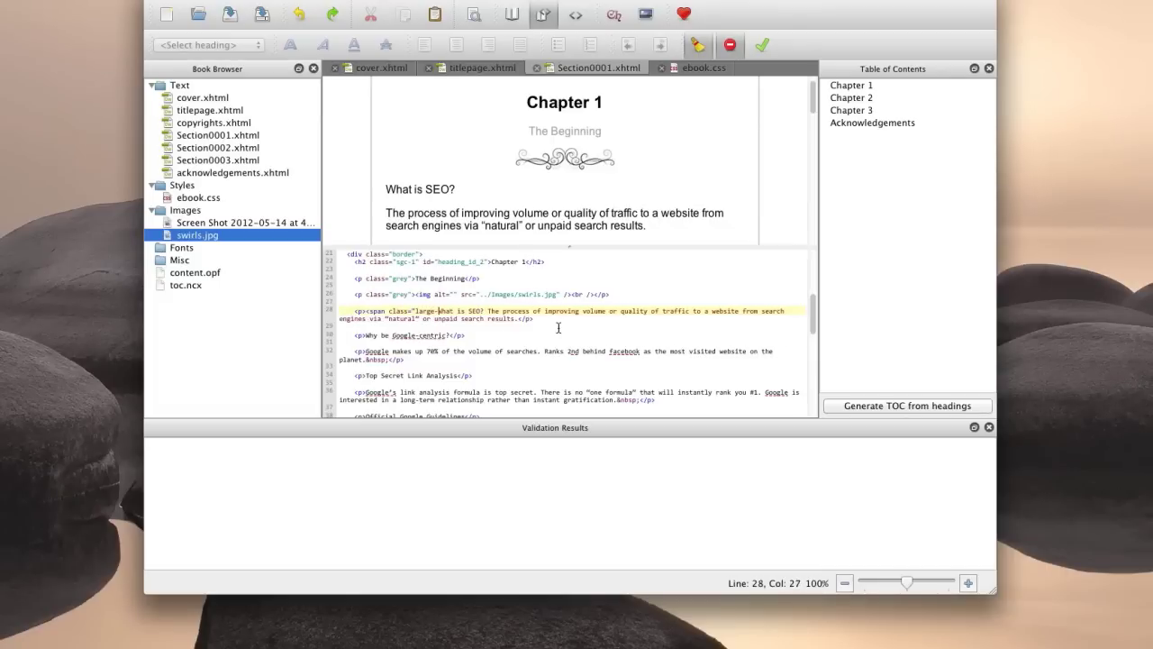
{"action": "type", "text": "letter"}
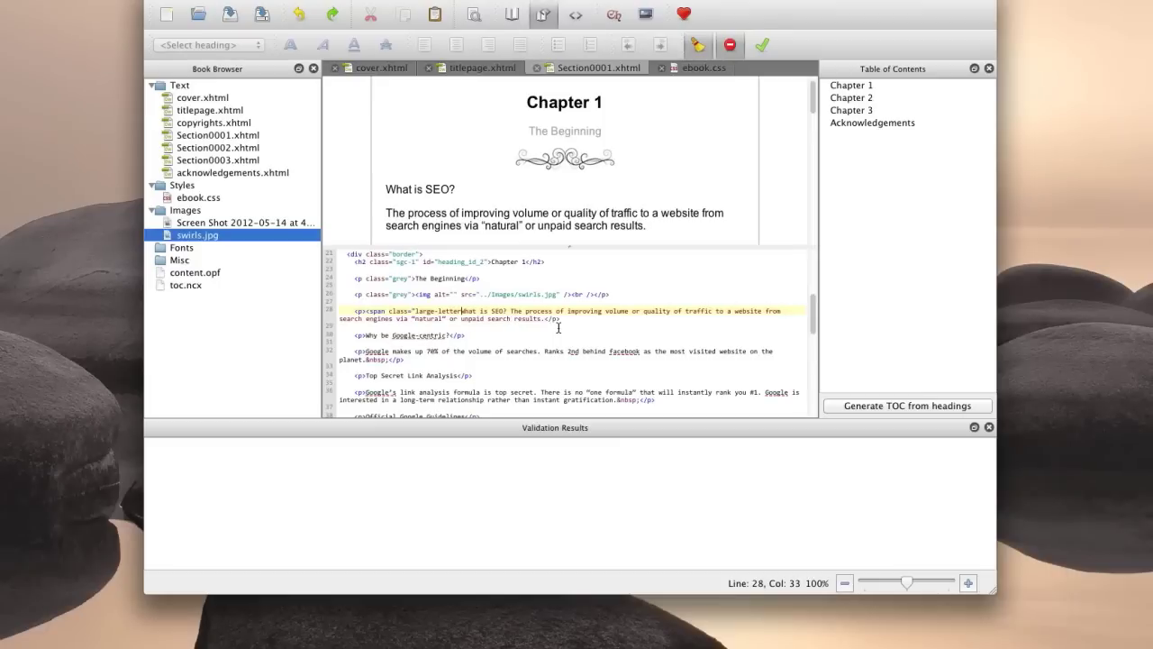
{"action": "type", "text": "\">"}
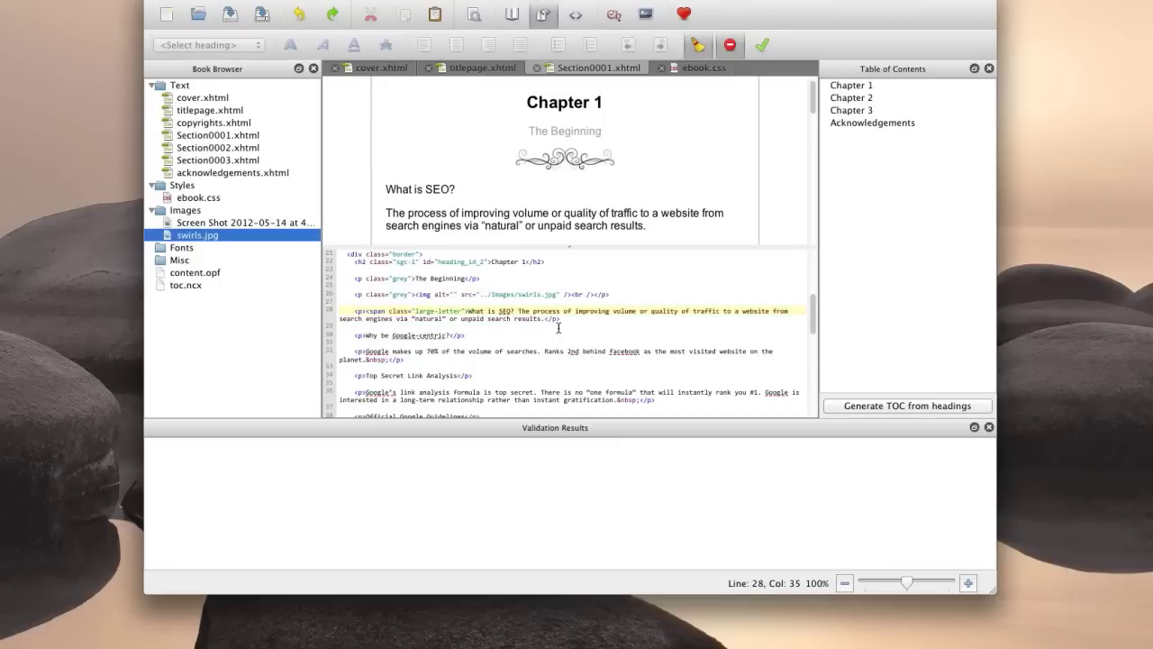
{"action": "left_click", "coordinate": [474, 311]}
{"action": "type", "text": "</spa"}
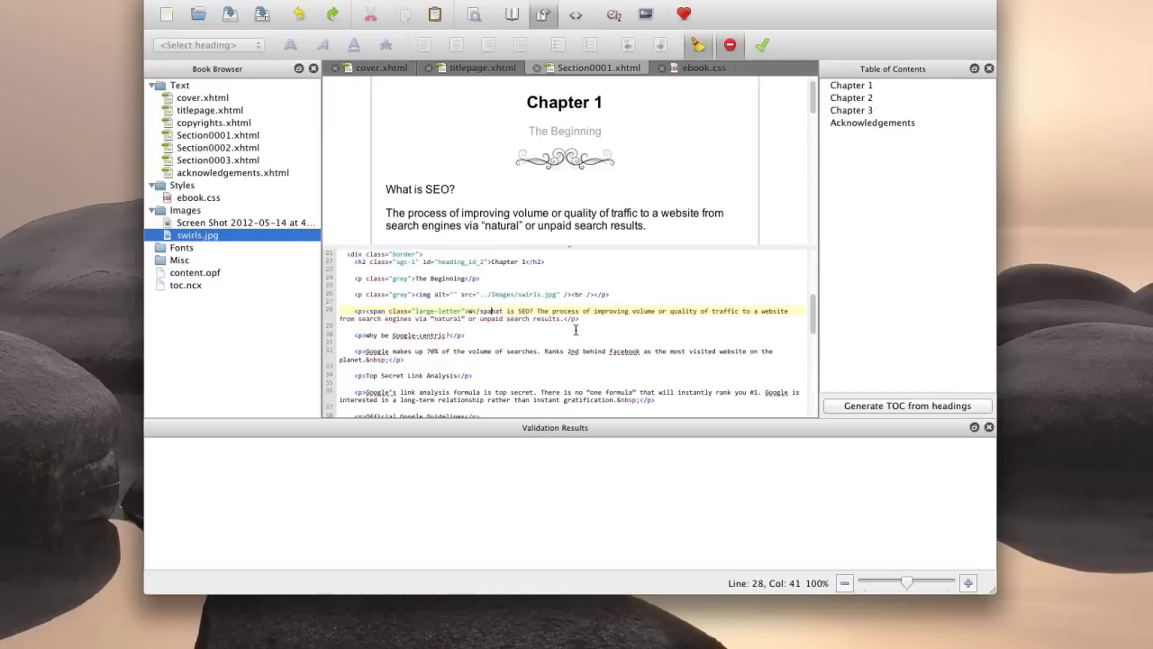
{"action": "type", "text": "n>"}
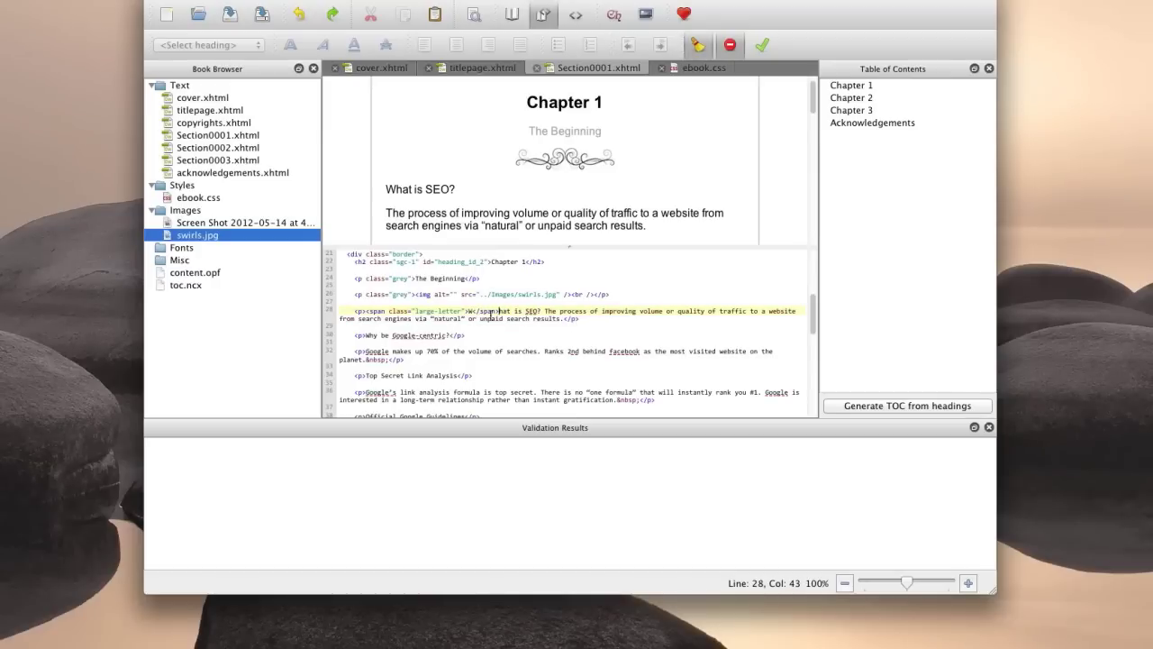
Refresh Book View to preview the merged paragraph.
{"action": "left_click", "coordinate": [491, 317]}
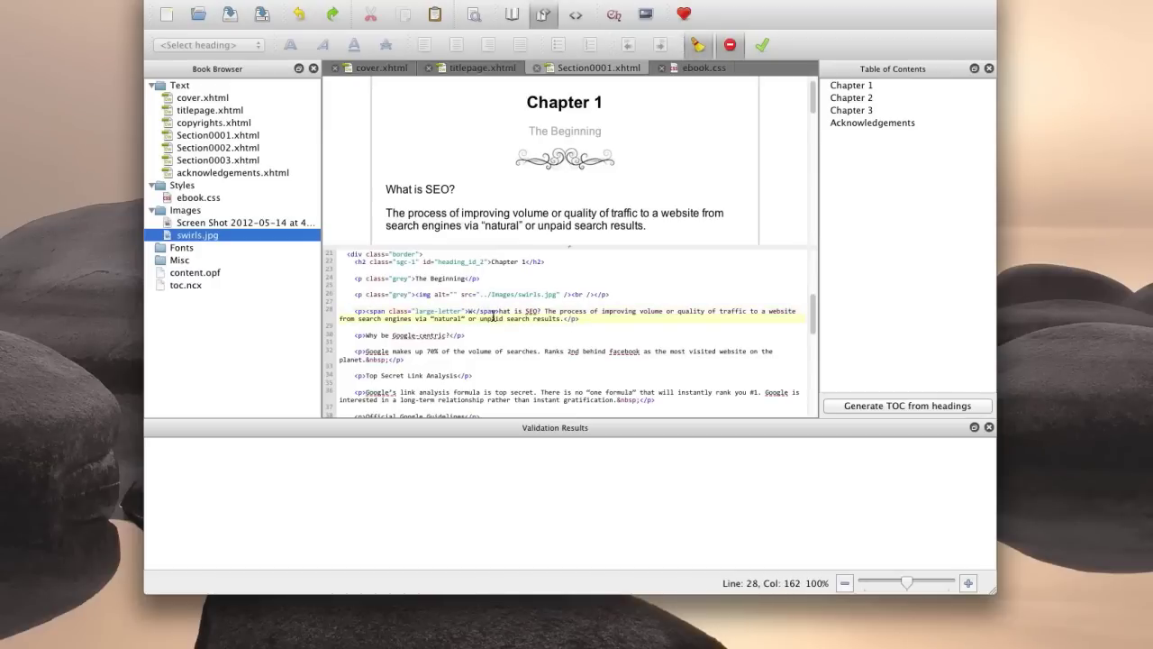
{"action": "left_click", "coordinate": [716, 165]}
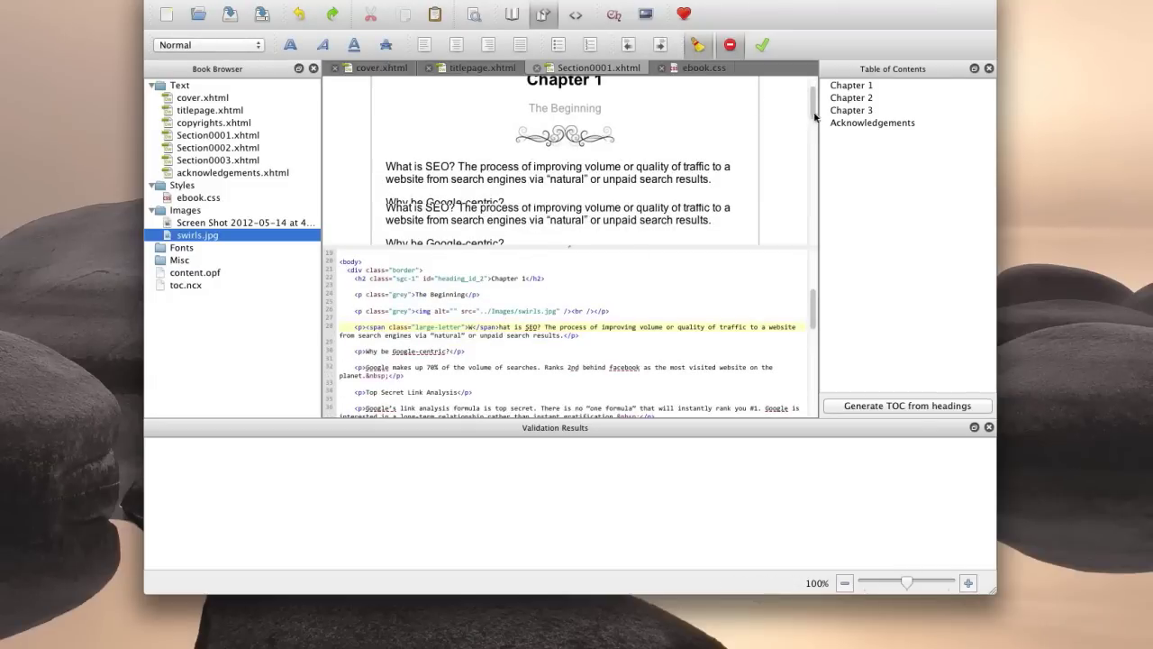
{"action": "scroll", "coordinate": [814, 115], "scroll_direction": "down", "scroll_amount": 3}
{"action": "scroll", "coordinate": [813, 110], "scroll_direction": "up", "scroll_amount": 2}
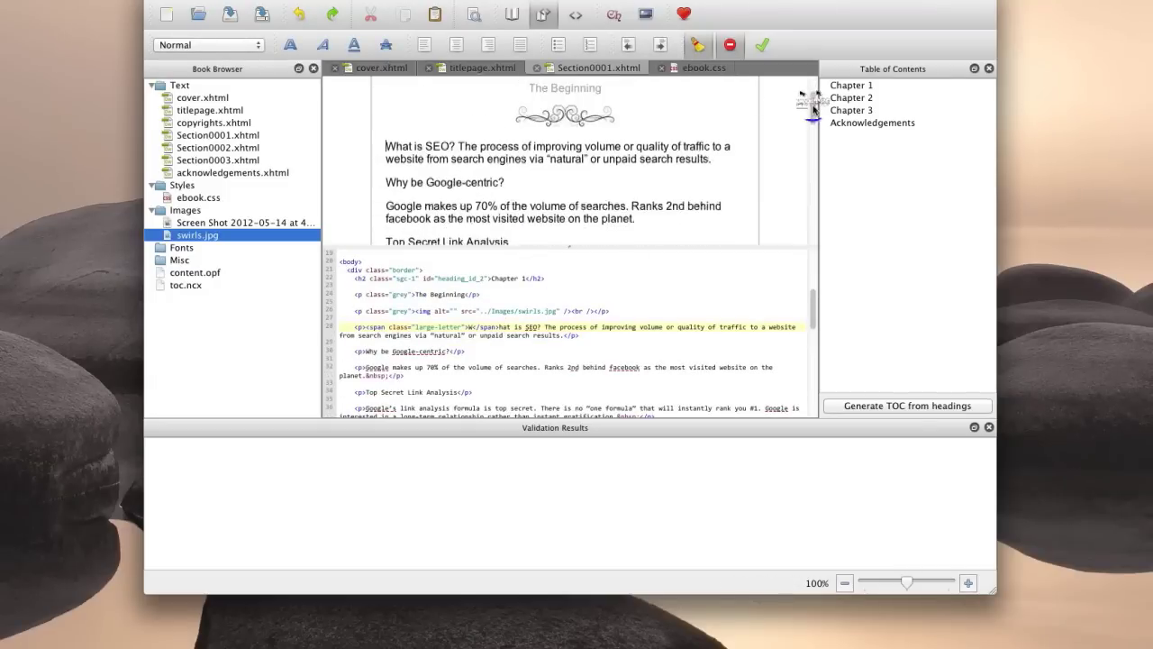
{"action": "scroll", "coordinate": [813, 110], "scroll_direction": "up", "scroll_amount": 1}
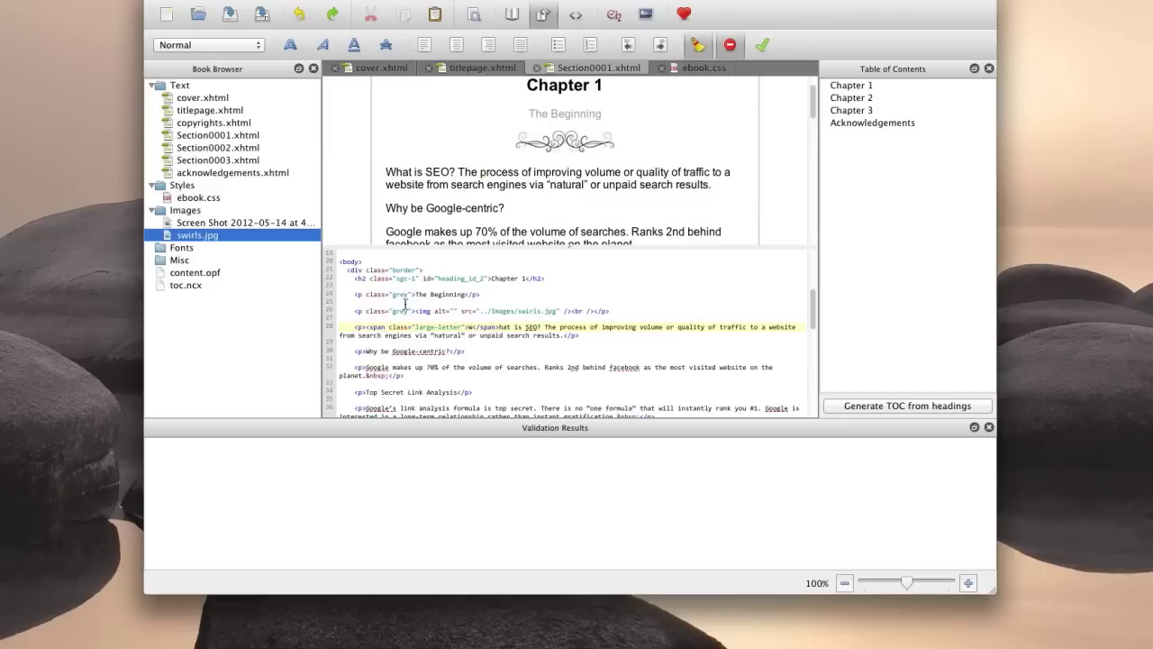
Add a .large-letter rule to ebook.css with font-size 400%, float:left and line-height:50%.
{"action": "left_click", "coordinate": [701, 69]}
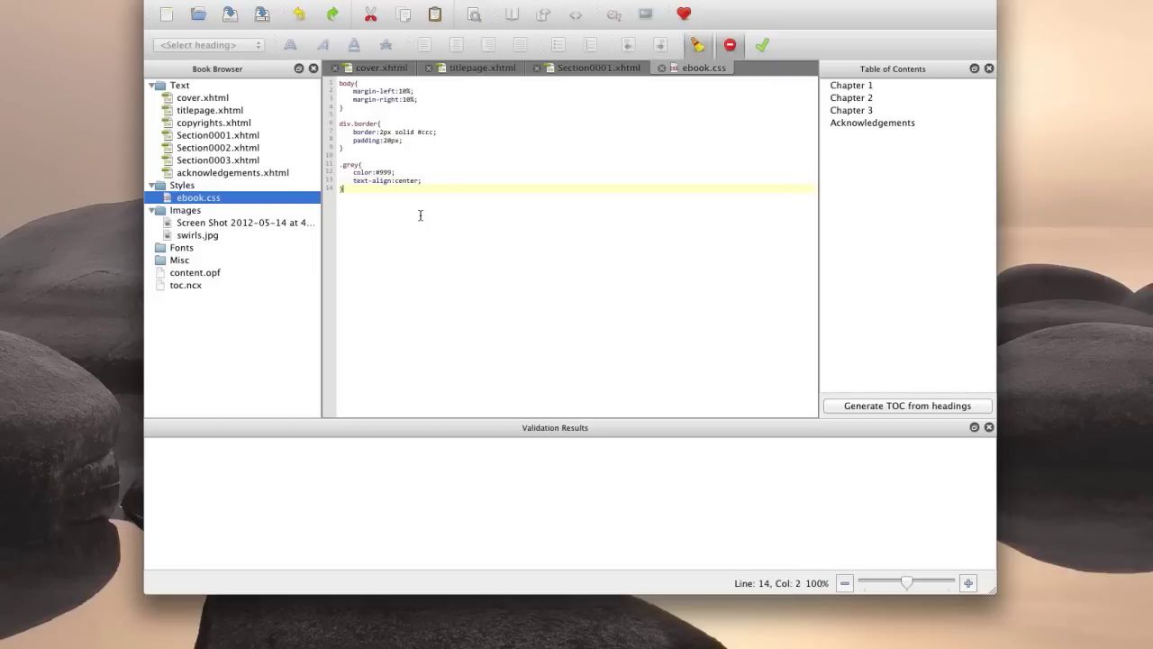
{"action": "key", "text": "Return"}
{"action": "key", "text": "Return"}
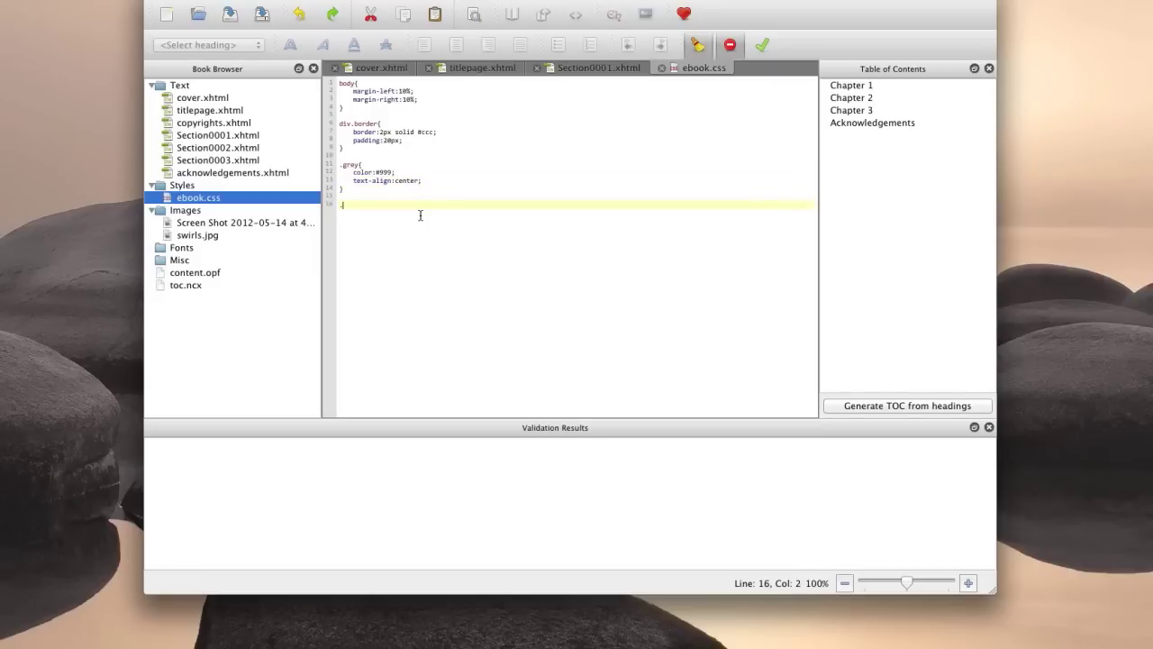
{"action": "type", "text": ".large-letter{"}
{"action": "key", "text": "Return"}
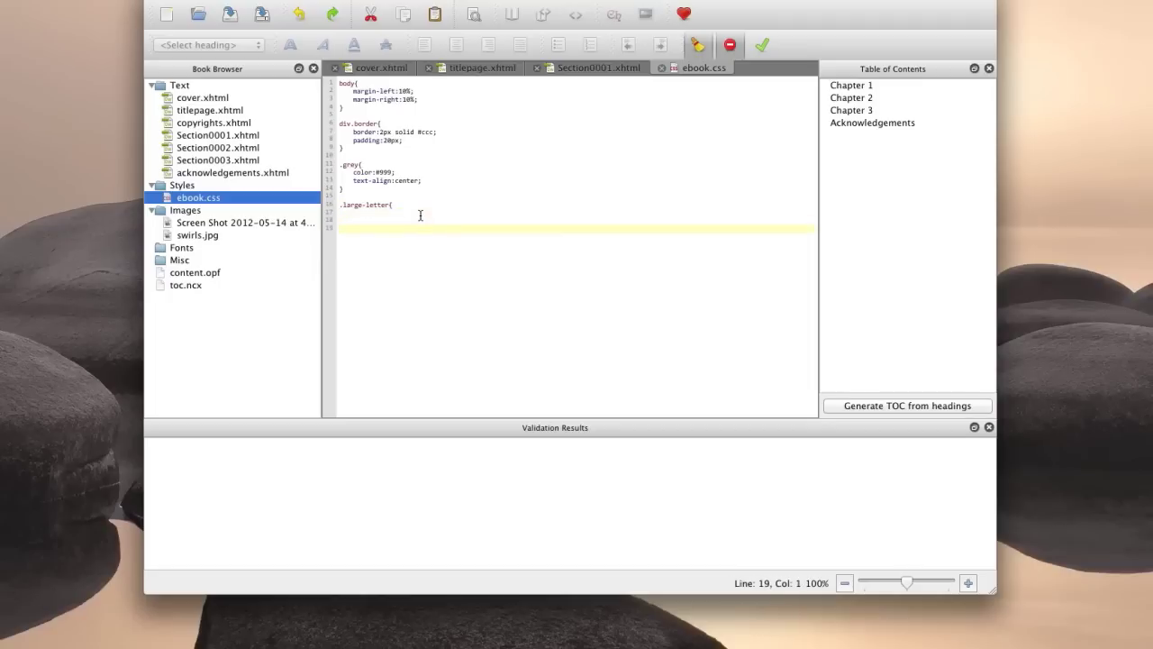
{"action": "left_click", "coordinate": [420, 215]}
{"action": "type", "text": "font-size:"}
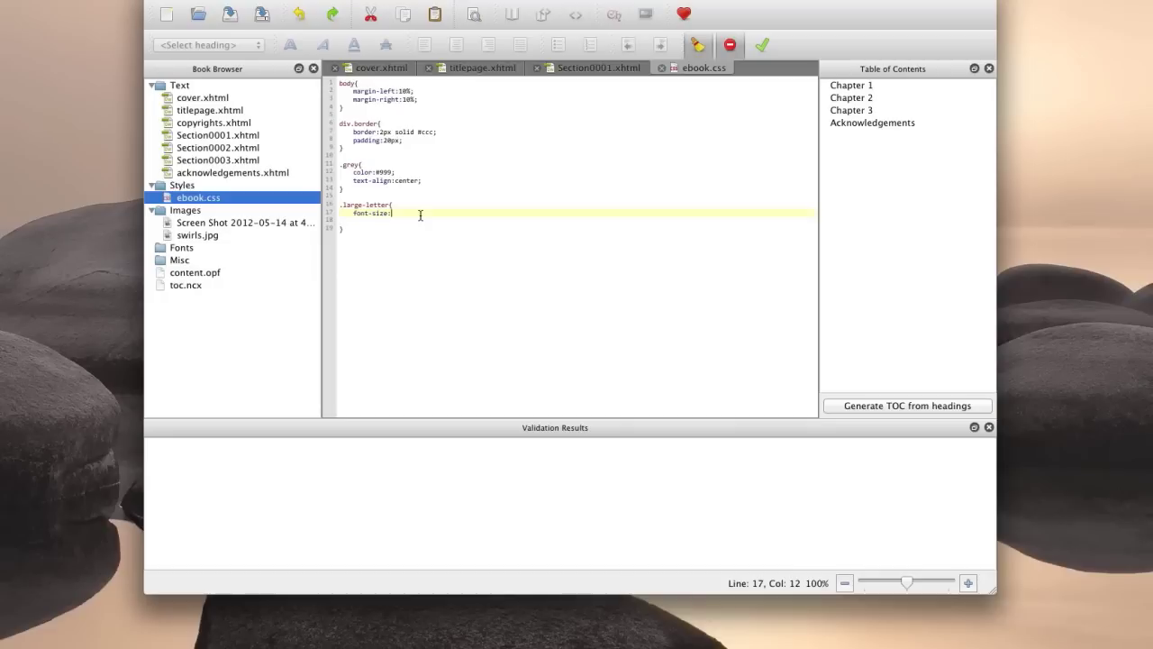
{"action": "type", "text": "400%;"}
{"action": "key", "text": "Return"}
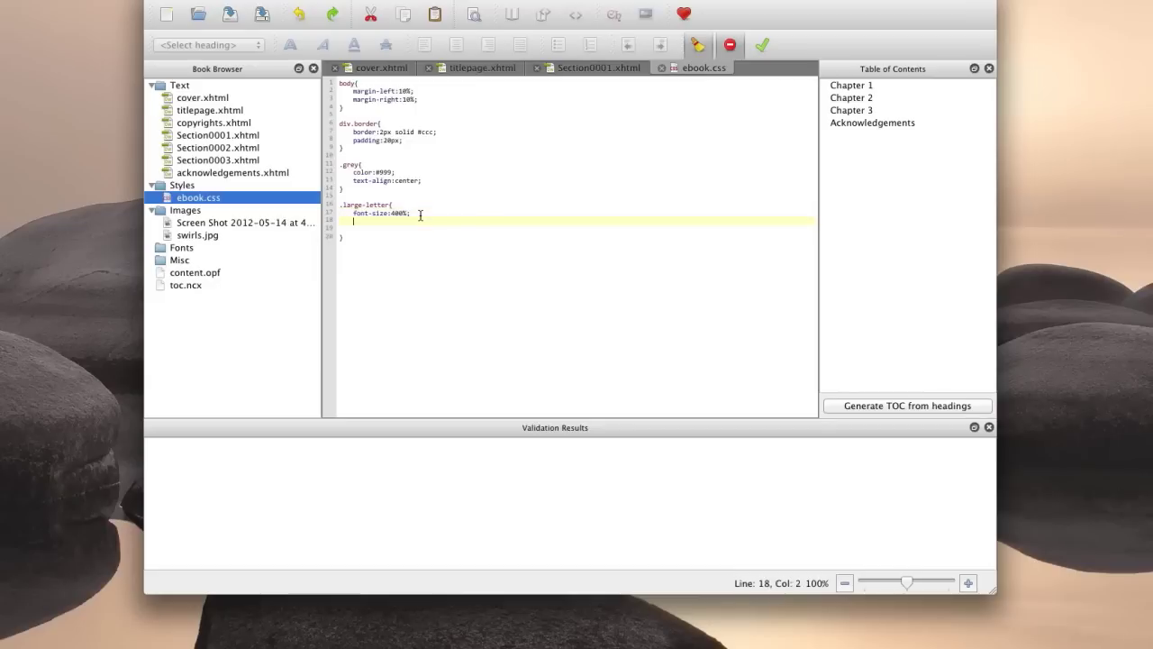
{"action": "type", "text": "float:left;"}
{"action": "key", "text": "Return"}
{"action": "type", "text": "line-height:"}
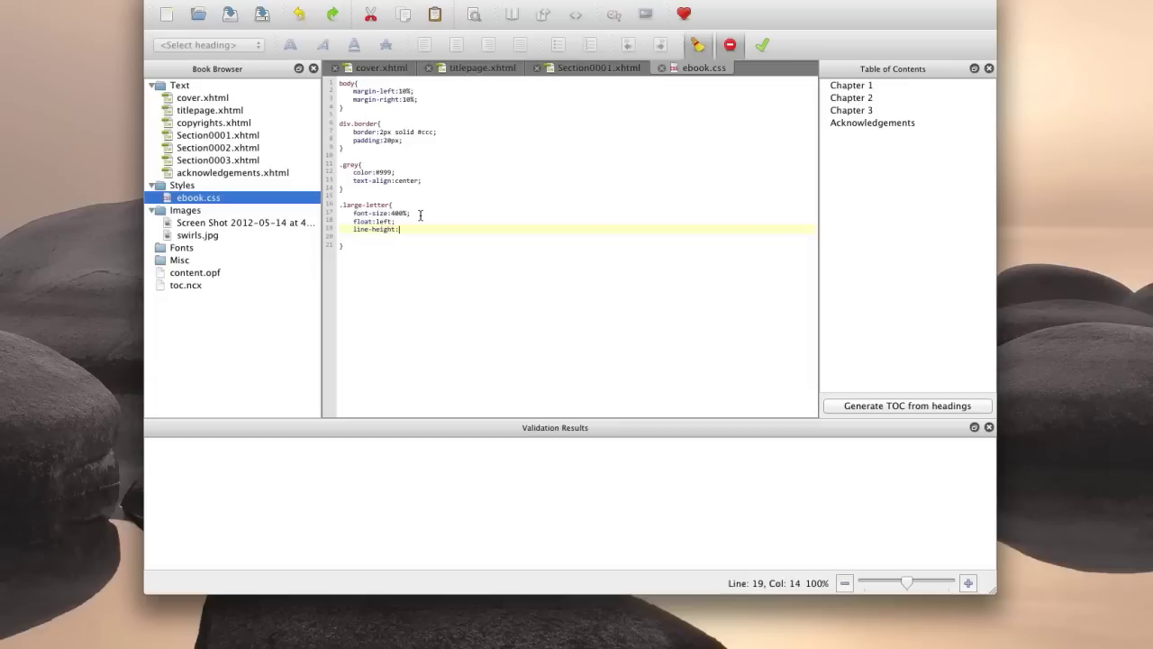
{"action": "type", "text": "50%"}
{"action": "left_click", "coordinate": [607, 131]}
Paste a second copy of the 'The process of improving…' sentence into the drop-cap paragraph and refresh the preview.
{"action": "left_click", "coordinate": [597, 68]}
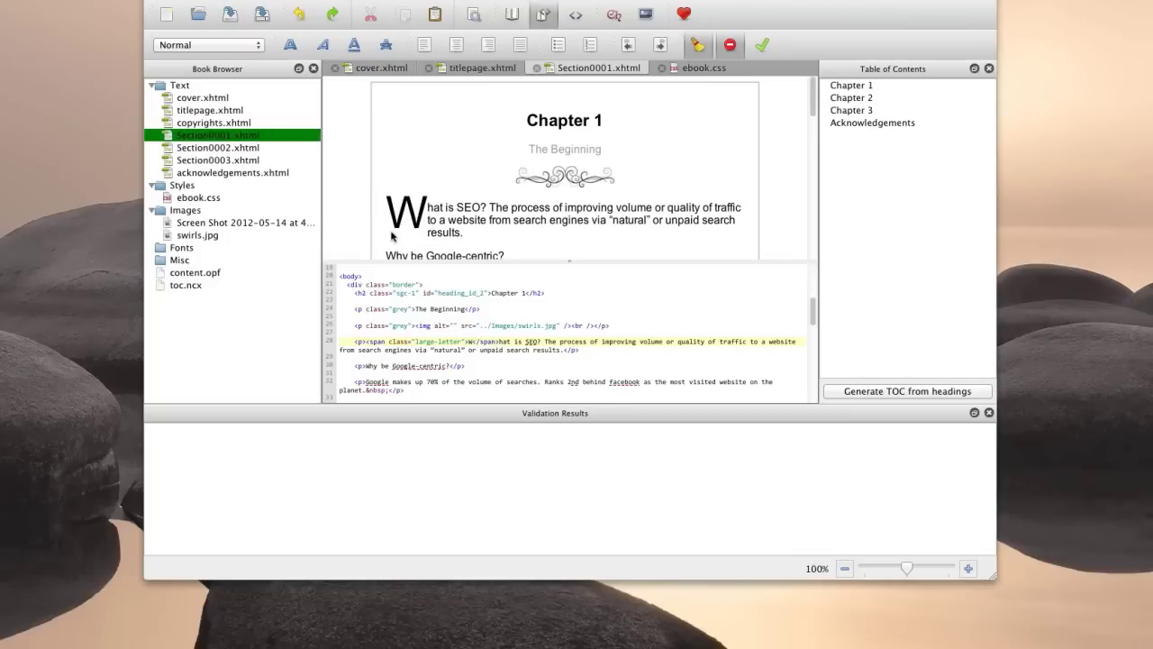
{"action": "left_click", "coordinate": [590, 357]}
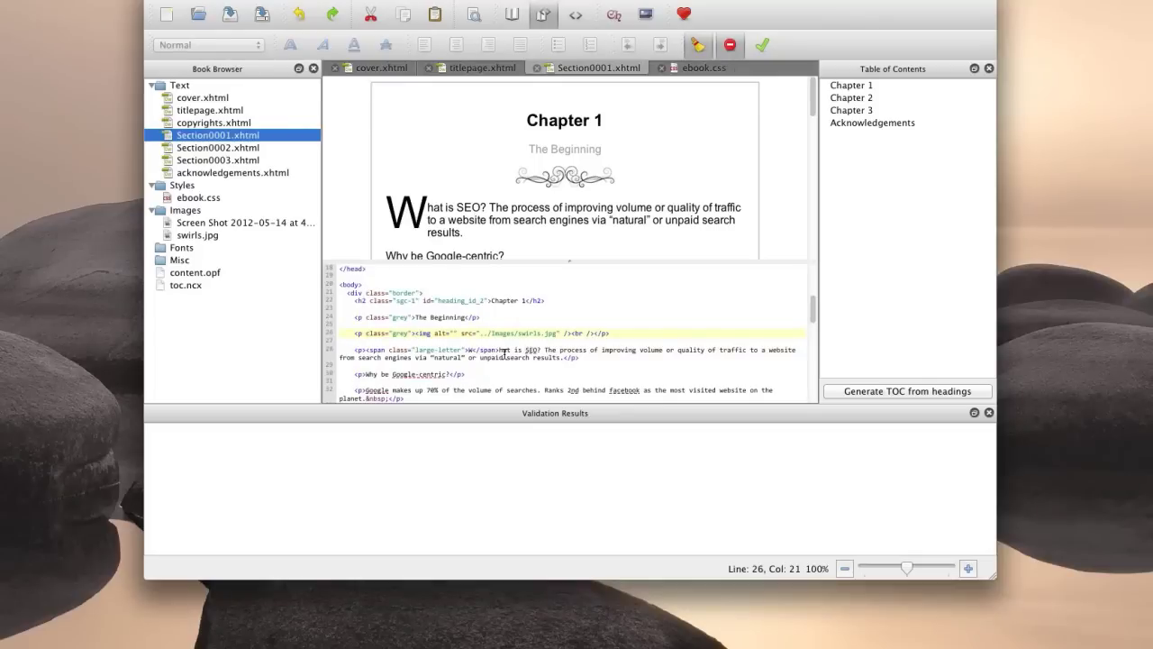
{"action": "left_click_drag", "start_coordinate": [544, 350], "coordinate": [561, 359]}
{"action": "key", "text": "ctrl+c"}
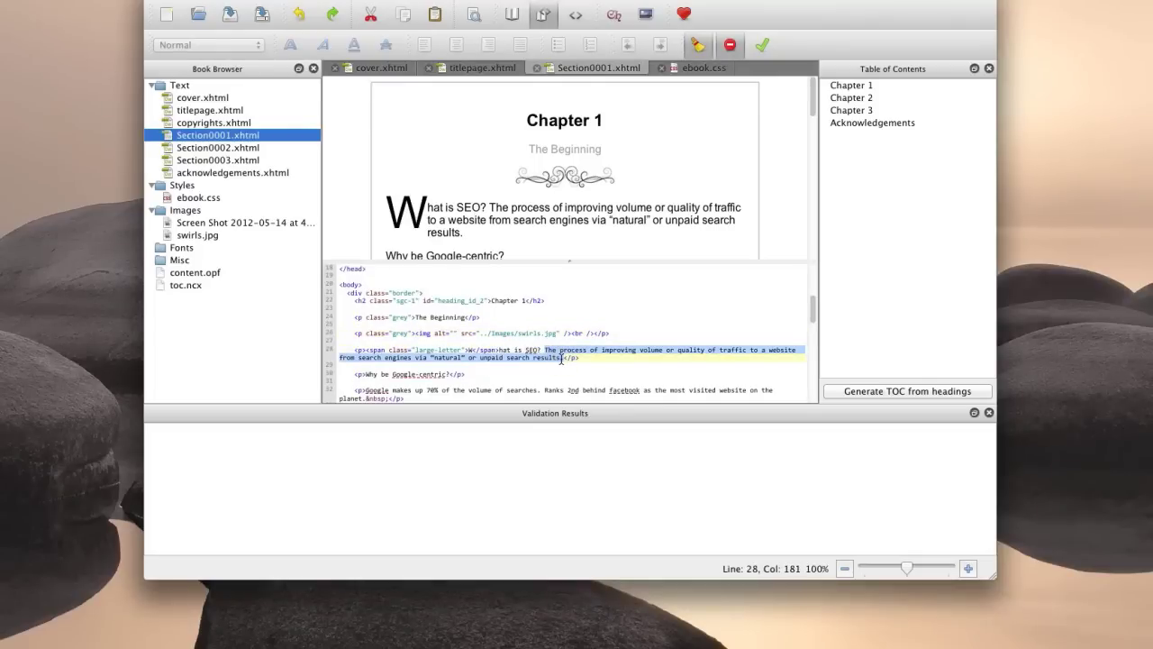
{"action": "left_click", "coordinate": [562, 358]}
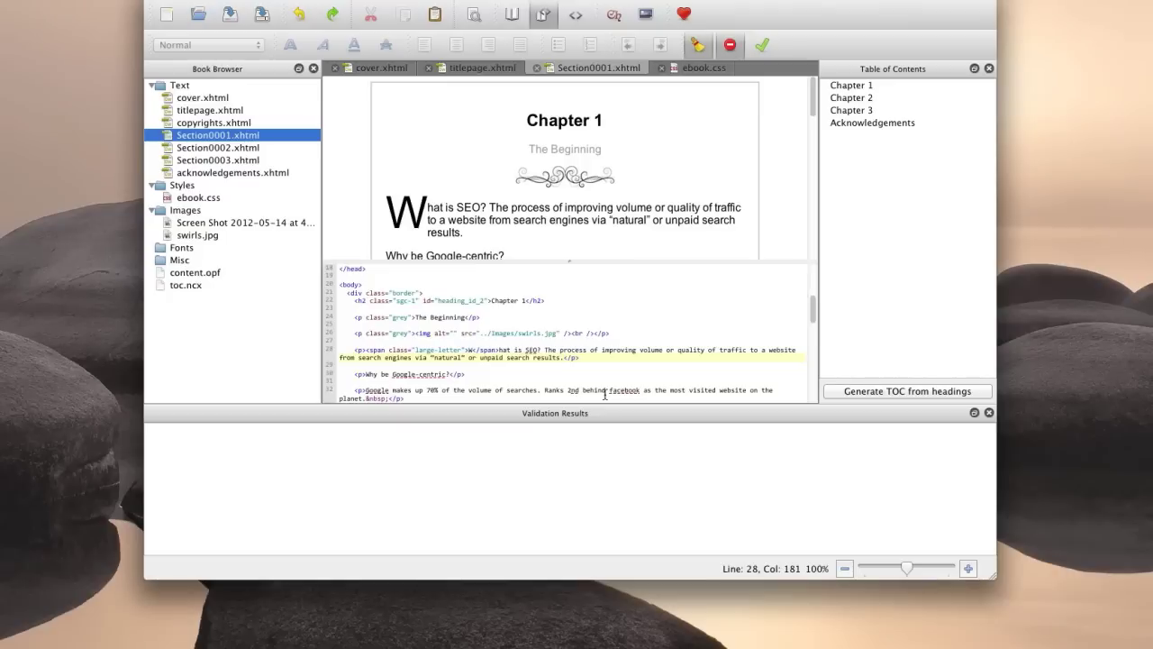
{"action": "key", "text": "ctrl+v"}
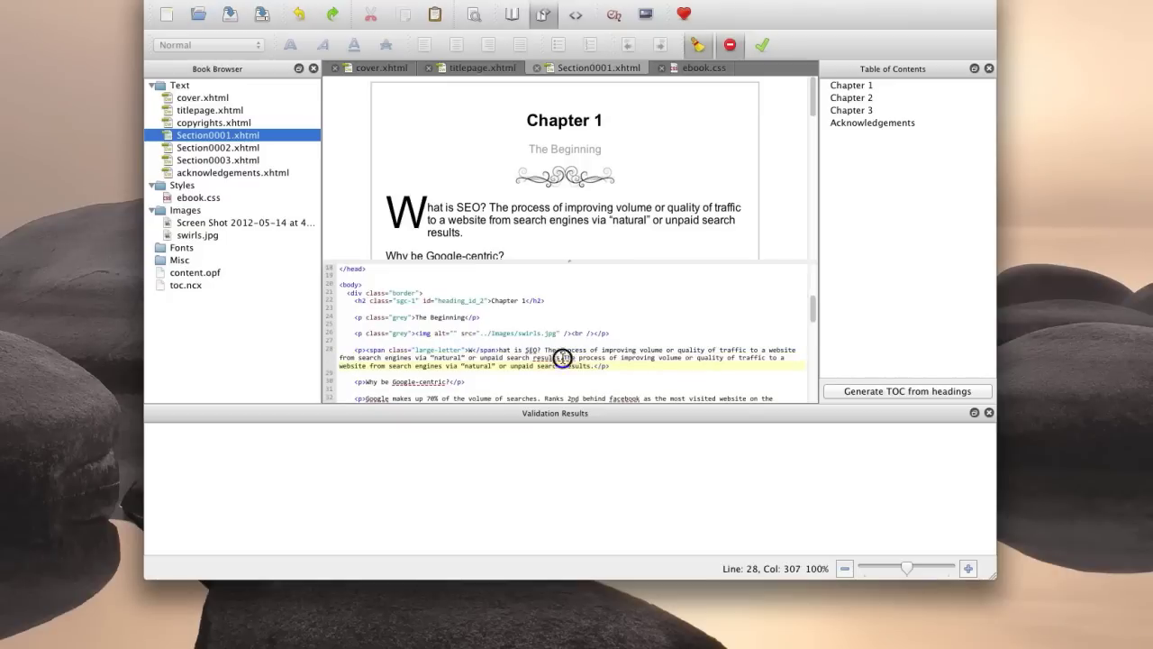
{"action": "left_click", "coordinate": [603, 350]}
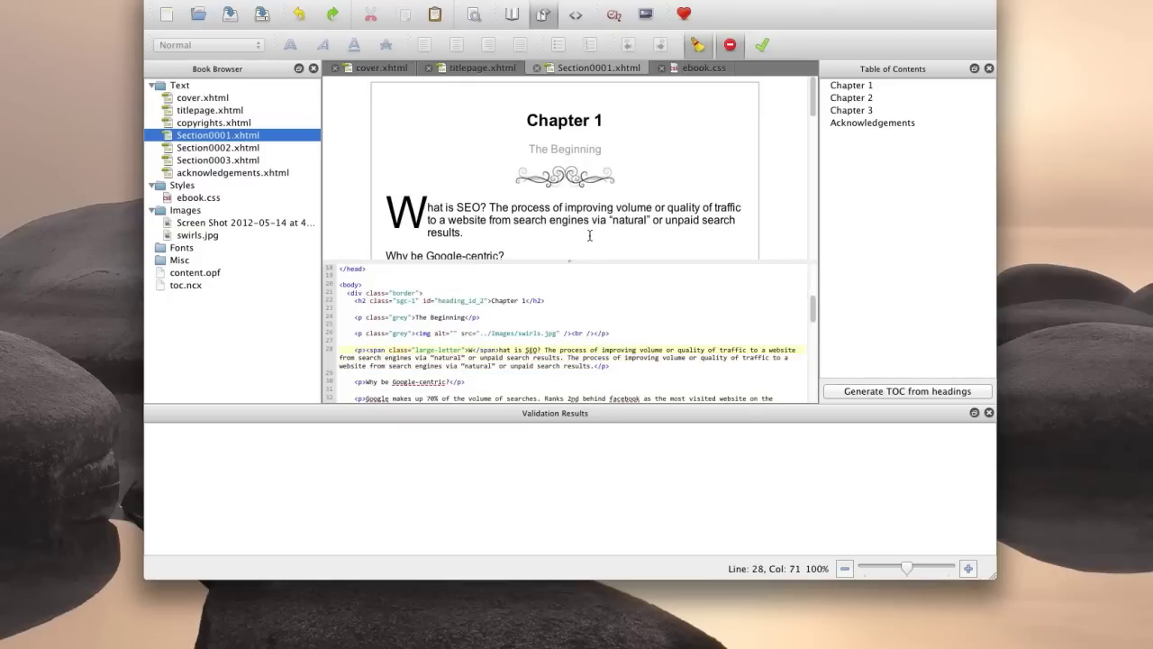
{"action": "left_click", "coordinate": [517, 226]}
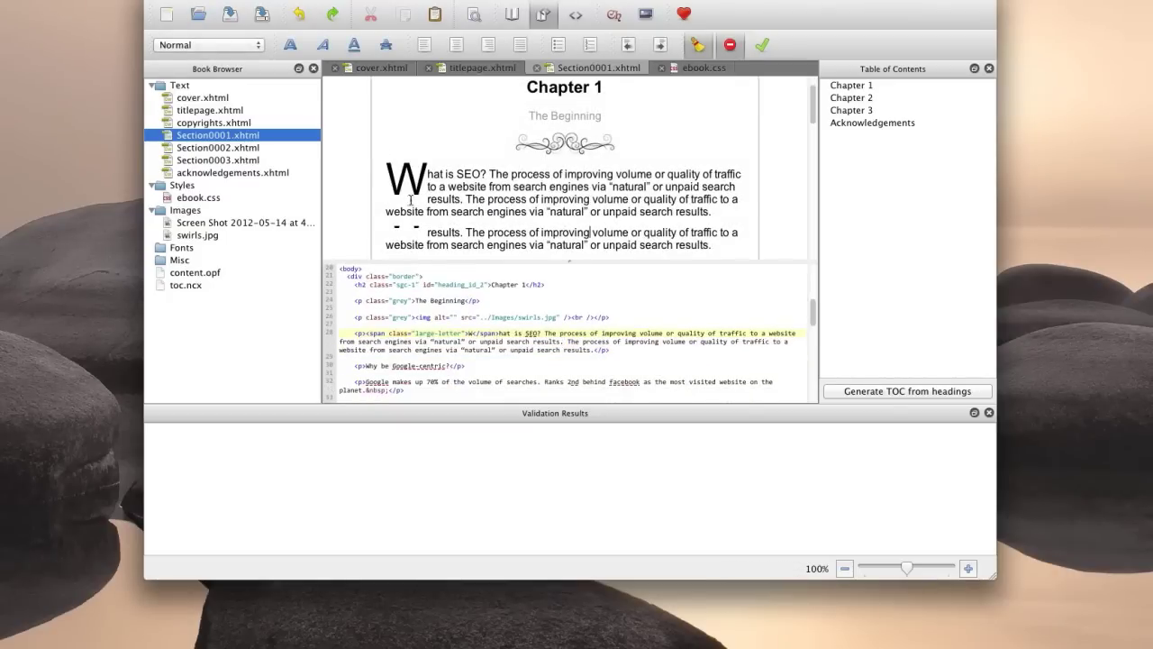
{"action": "scroll", "coordinate": [486, 215], "scroll_direction": "up", "scroll_amount": 1}
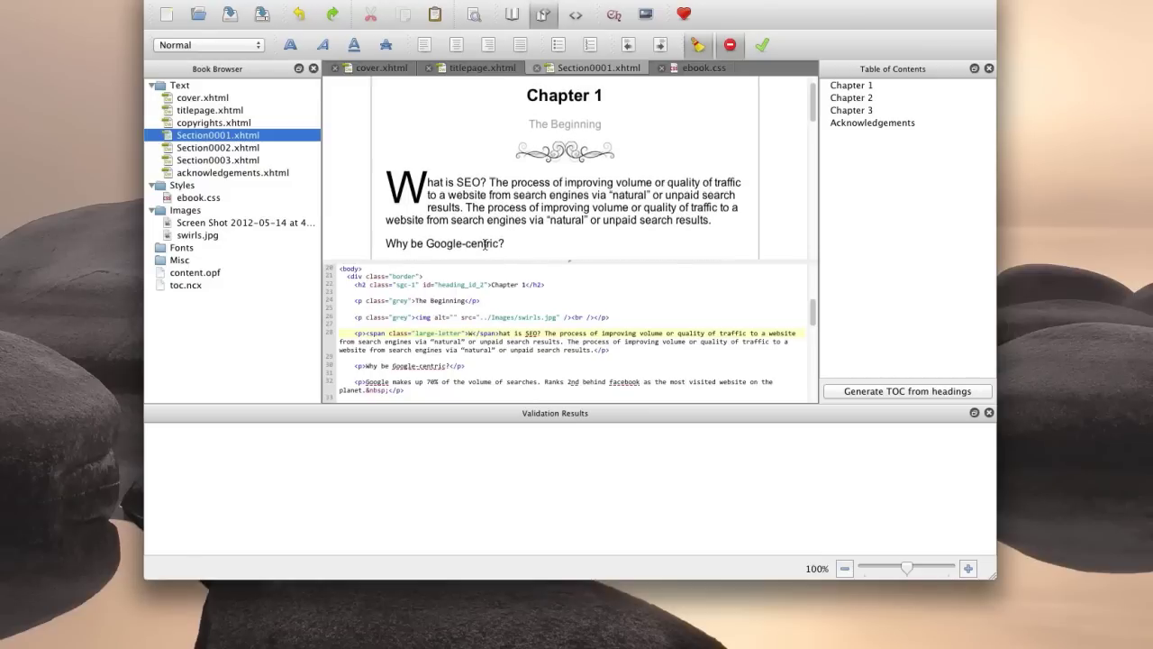
{"action": "scroll", "coordinate": [487, 245], "scroll_direction": "up", "scroll_amount": 1}
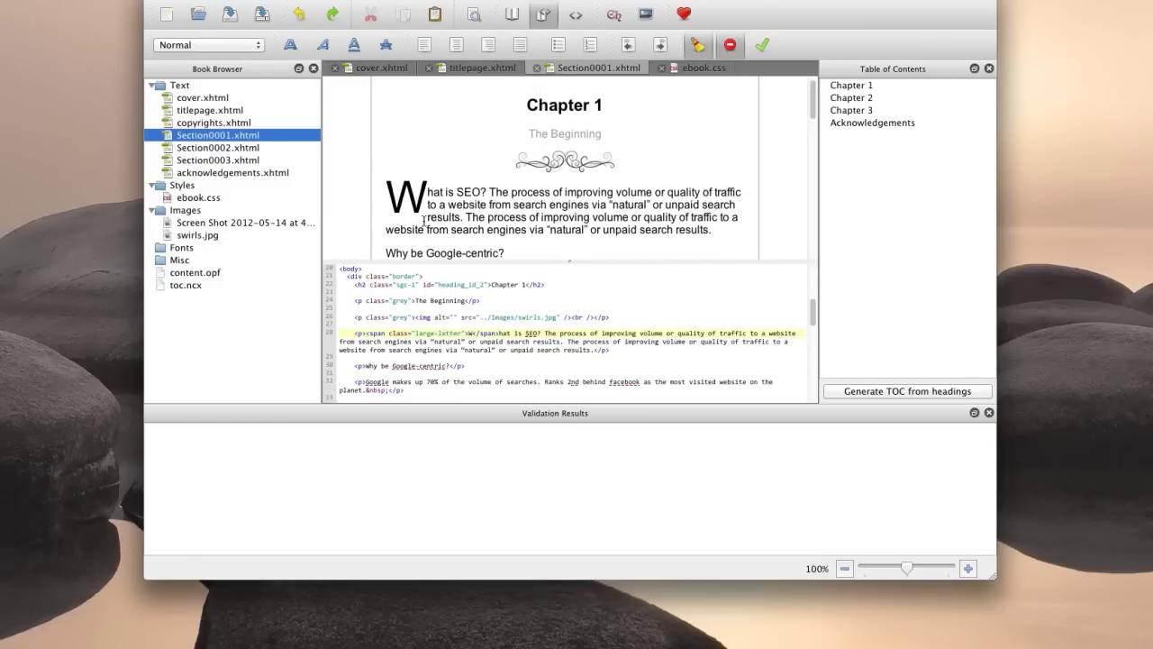
End line-height:50% with a semicolon and check the drop cap in Chapter 1's preview.
{"action": "left_click", "coordinate": [708, 70]}
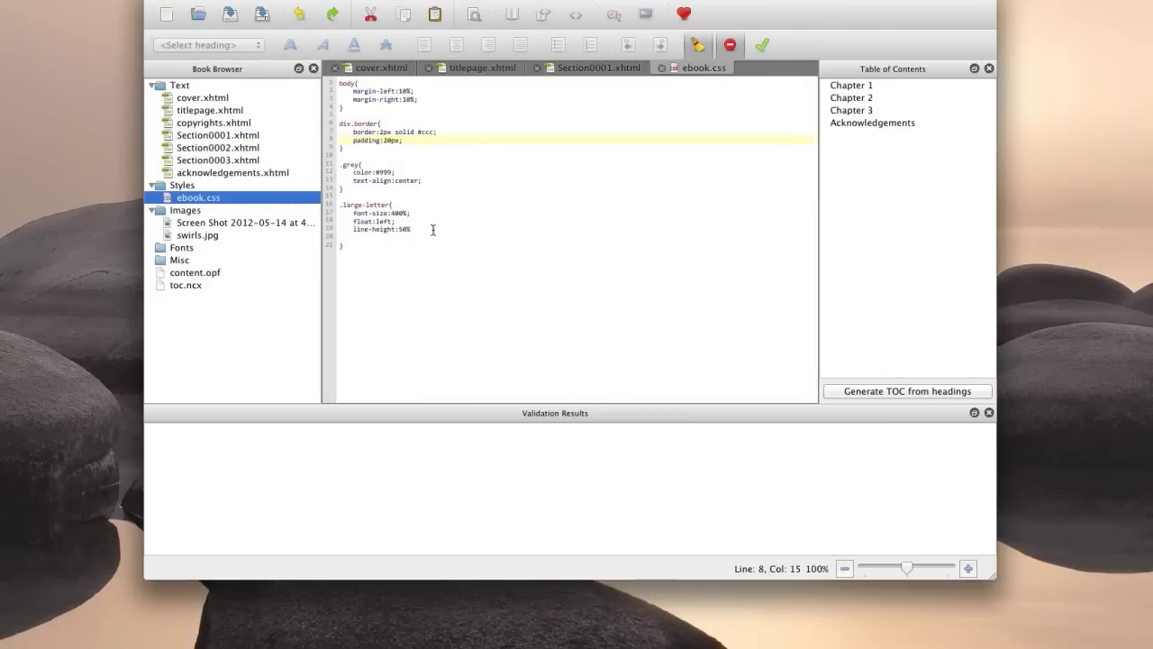
{"action": "left_click", "coordinate": [429, 230]}
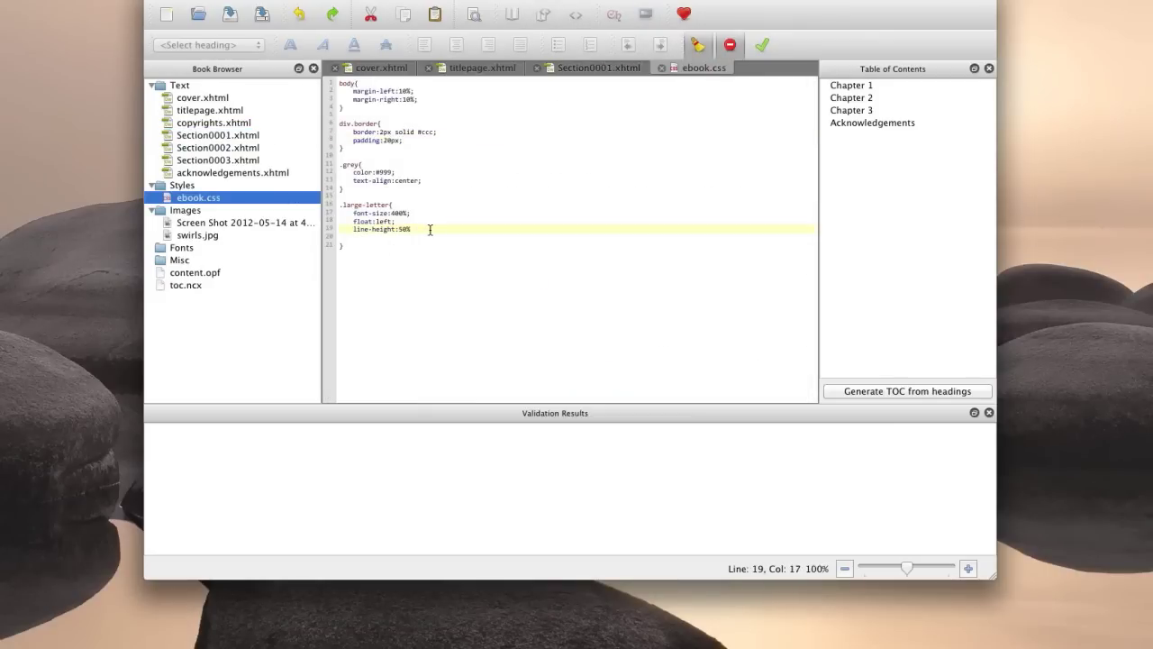
{"action": "type", "text": ";"}
{"action": "left_click", "coordinate": [601, 68]}
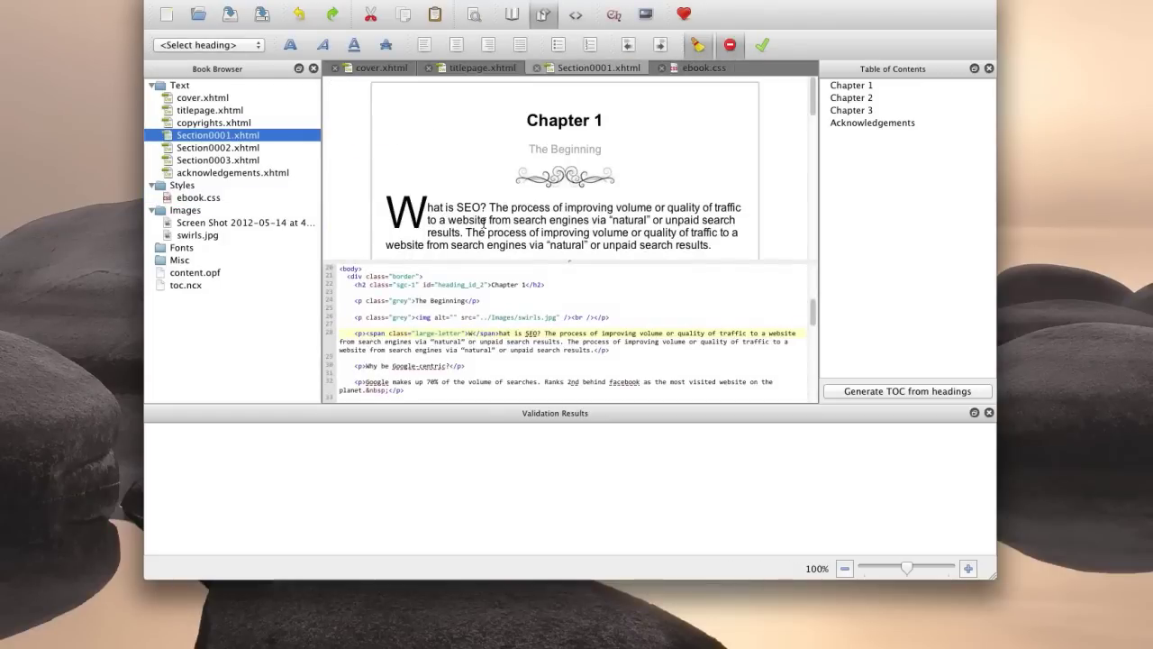
{"action": "left_click", "coordinate": [434, 230]}
Add margin-right:5px; and margin-bottom:-5px; to the .large-letter rule.
{"action": "left_click", "coordinate": [703, 67]}
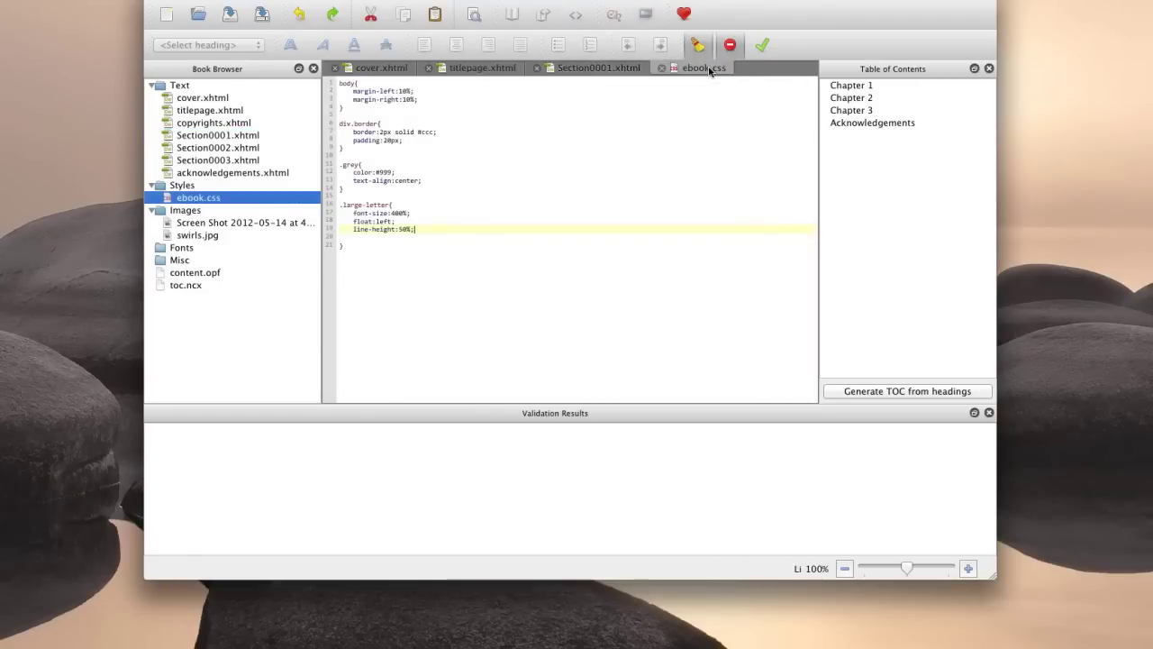
{"action": "left_click", "coordinate": [388, 236]}
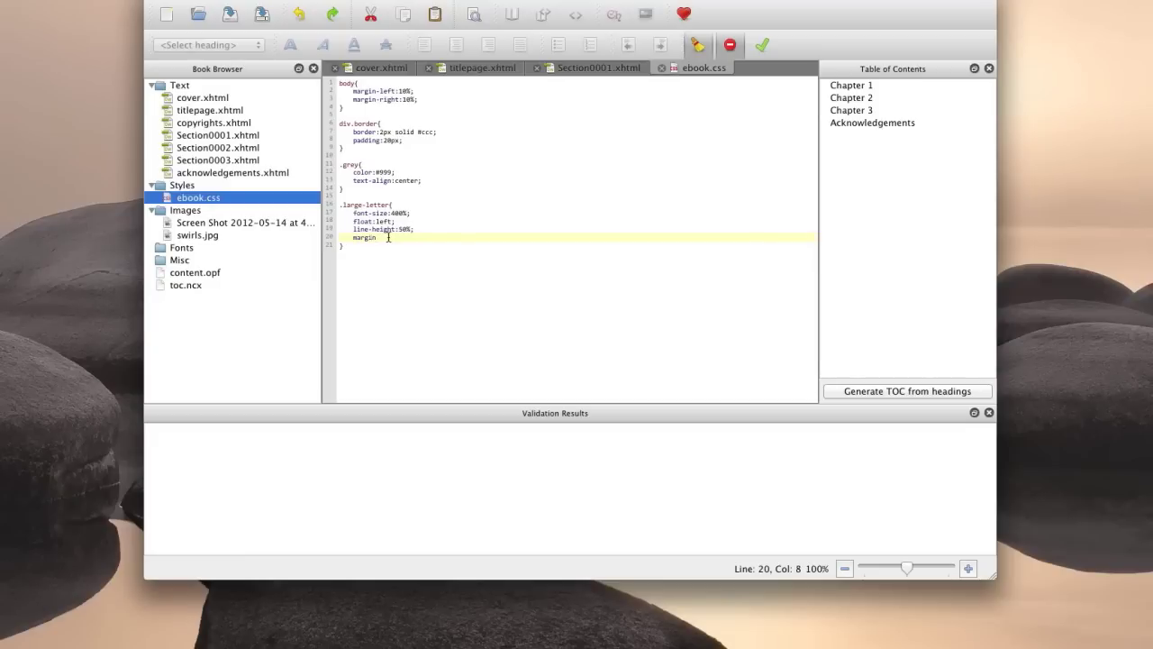
{"action": "type", "text": "margin-right:5px;"}
{"action": "key", "text": "Return"}
{"action": "type", "text": "margin-b"}
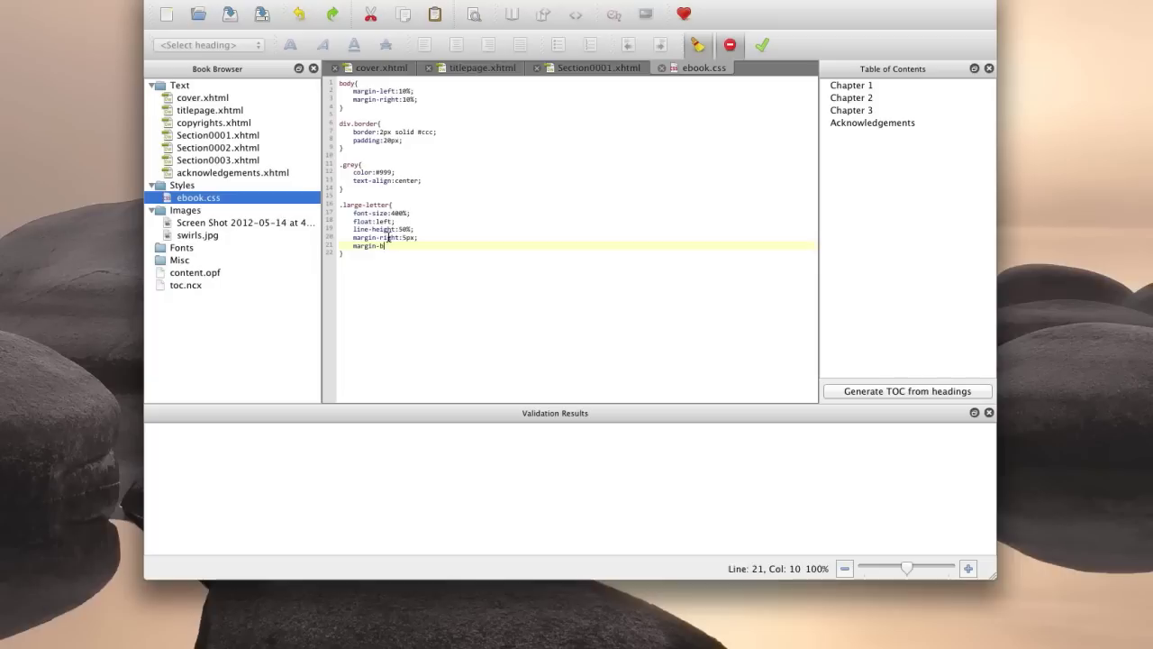
{"action": "type", "text": "ottom:-5px;"}
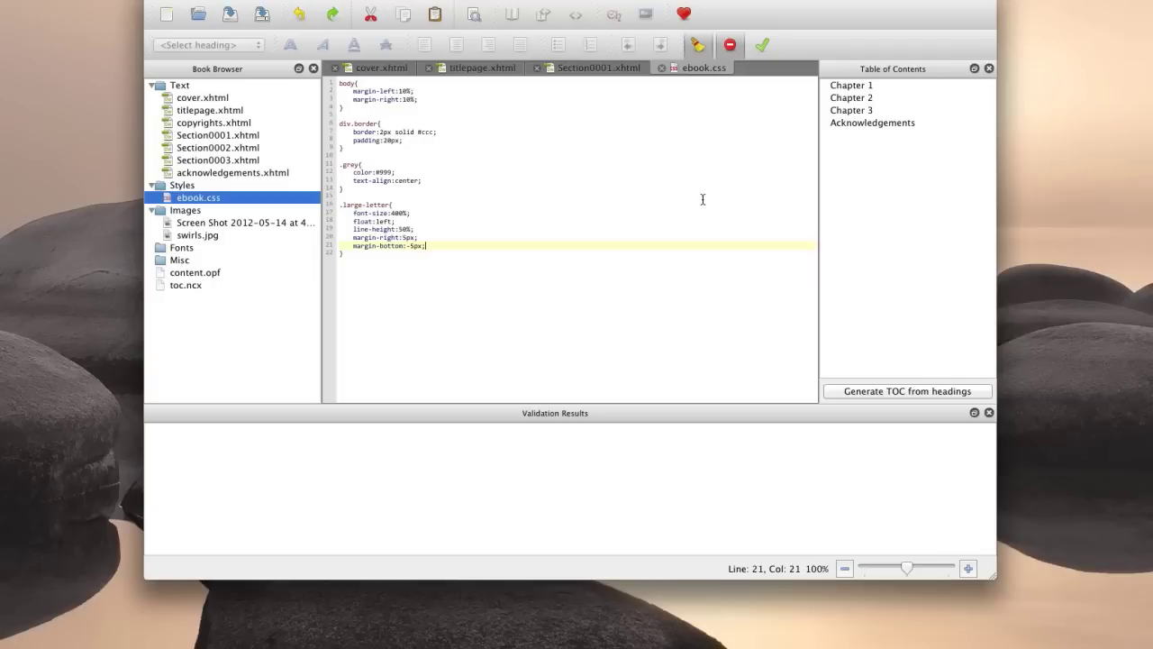
Refresh Chapter 1's Book View and scroll to check the spaced drop-cap W.
{"action": "left_click", "coordinate": [593, 70]}
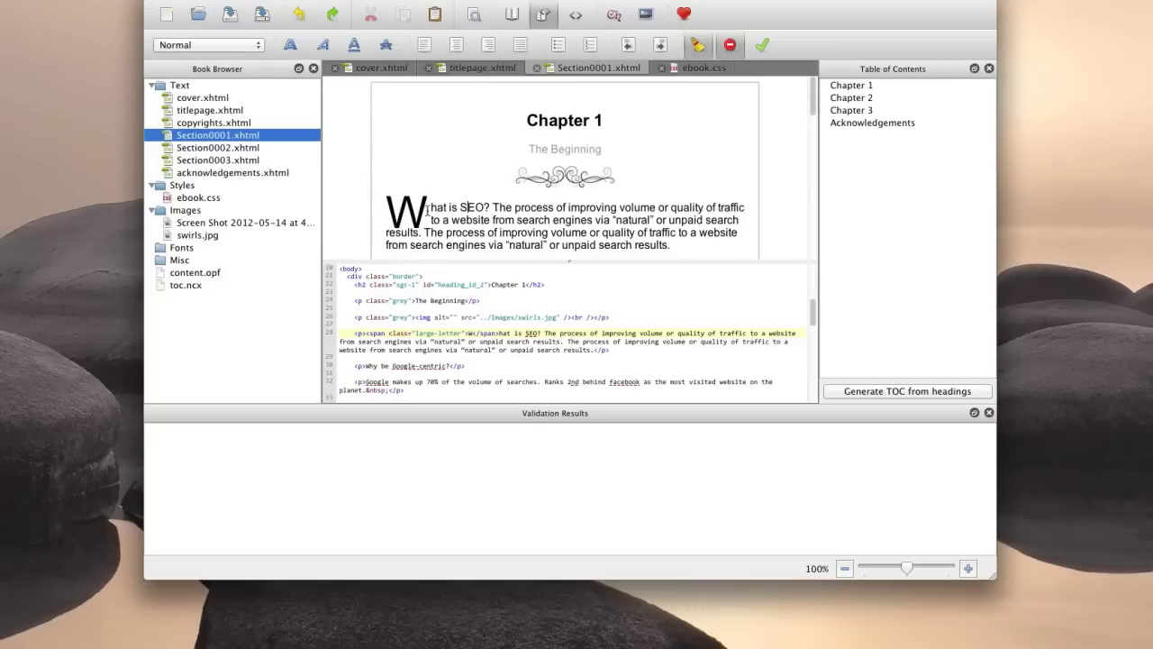
{"action": "left_click", "coordinate": [473, 220]}
{"action": "scroll", "coordinate": [814, 109], "scroll_direction": "down", "scroll_amount": 2}
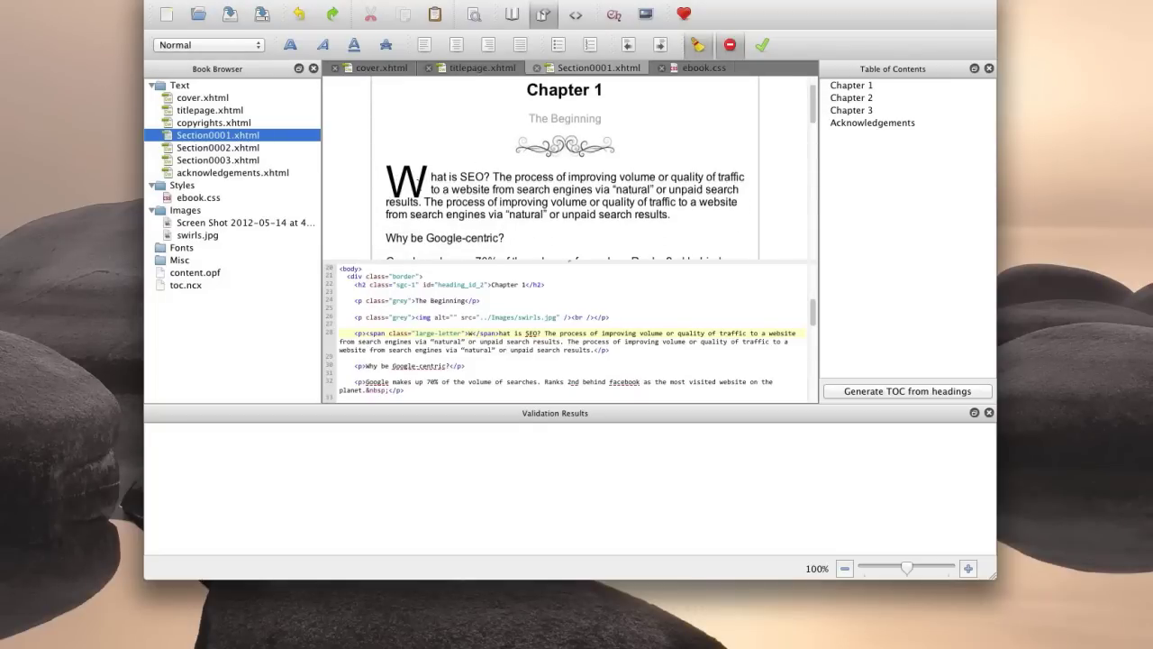
Enlarge the code pane below the preview.
{"action": "mouse_move", "coordinate": [811, 101]}
{"action": "left_mouse_down"}
{"action": "mouse_move", "coordinate": [811, 132]}
{"action": "mouse_move", "coordinate": [811, 121]}
{"action": "left_mouse_up"}
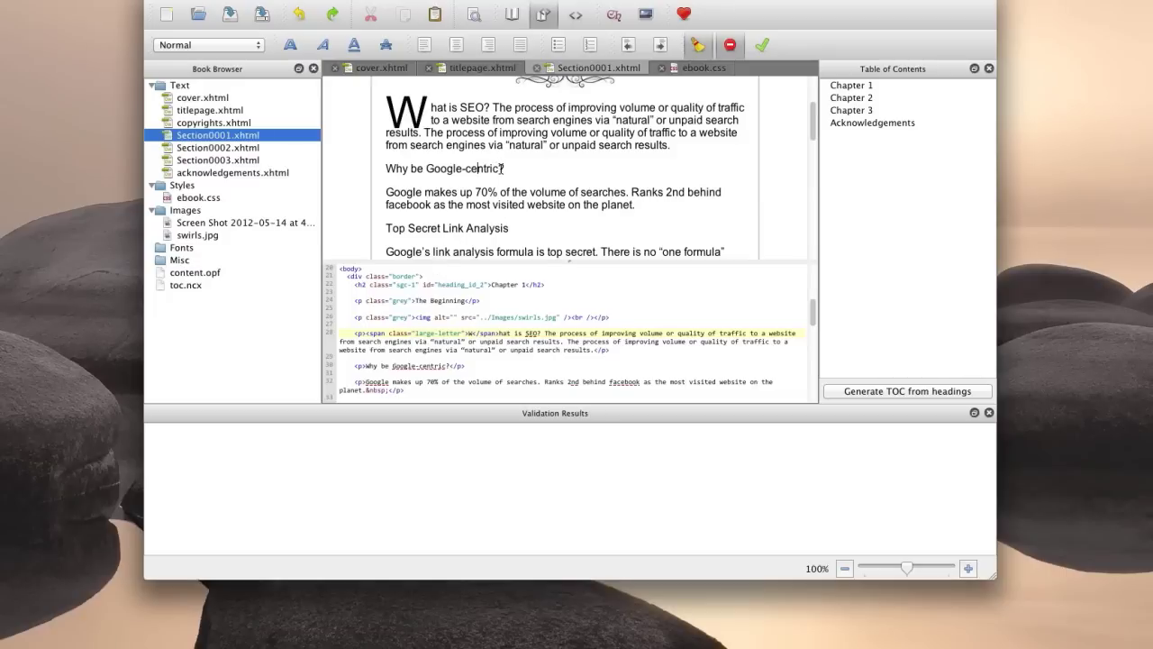
{"action": "left_click_drag", "start_coordinate": [454, 169], "coordinate": [388, 170]}
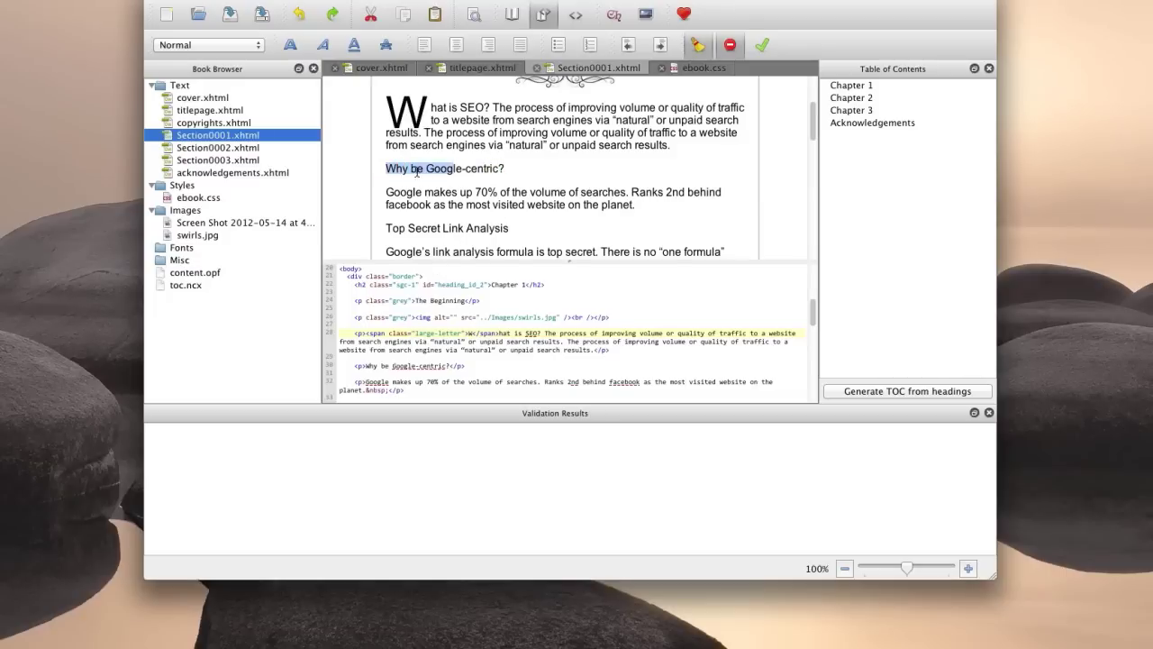
{"action": "left_click", "coordinate": [417, 171]}
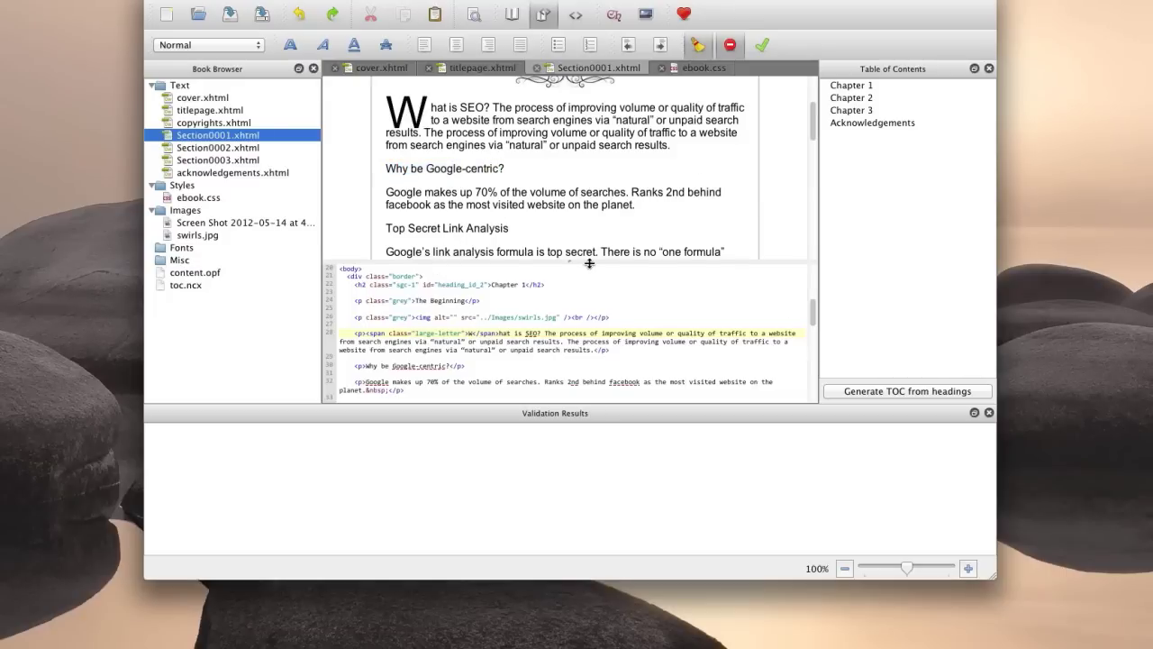
{"action": "left_click_drag", "start_coordinate": [589, 263], "coordinate": [586, 170]}
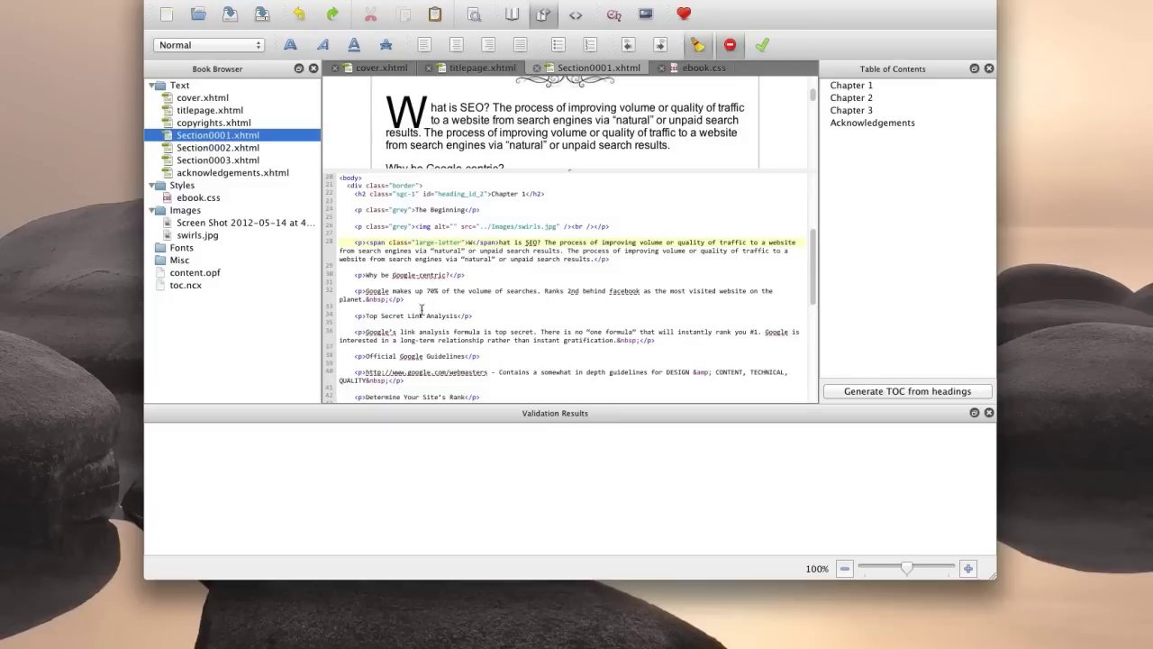
Wrap 'Why be Google-centric?' on line 30 in <b></b> tags and widen the preview again.
{"action": "left_click", "coordinate": [367, 276]}
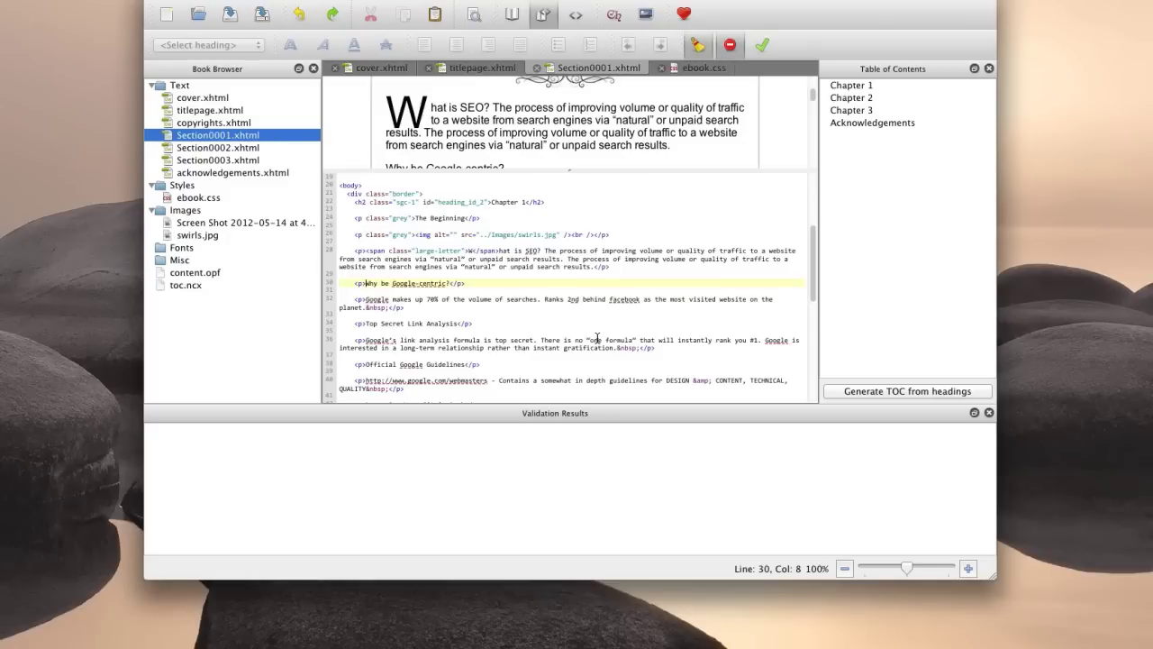
{"action": "type", "text": "<h"}
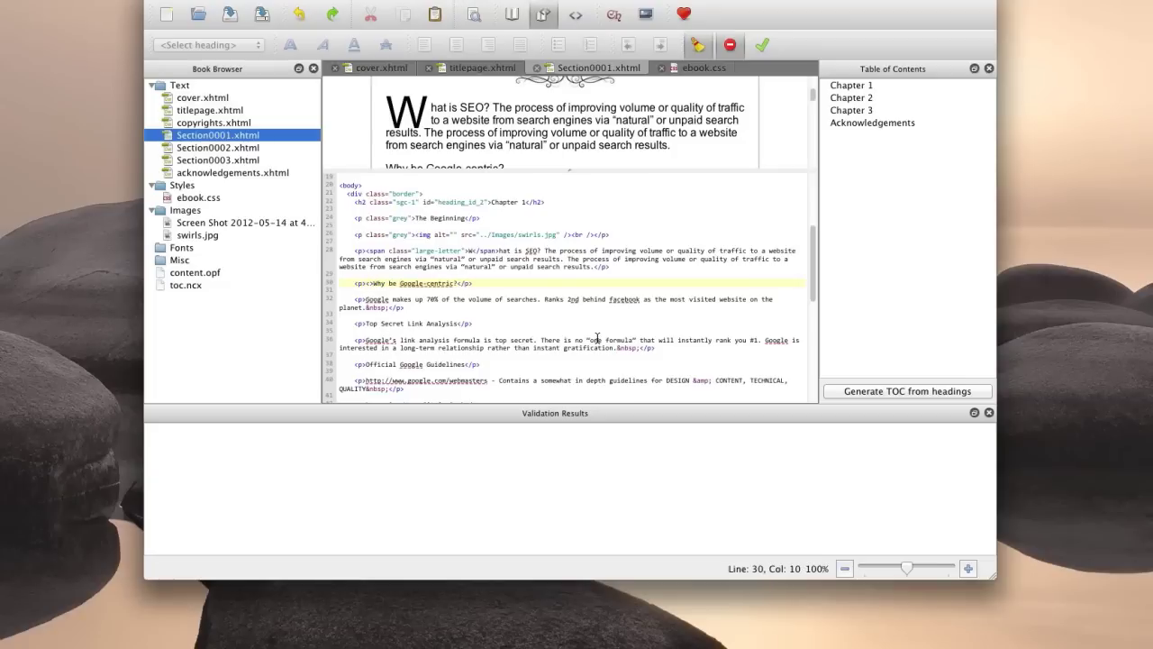
{"action": "key", "text": "Left"}
{"action": "type", "text": "b"}
{"action": "left_click", "coordinate": [461, 284]}
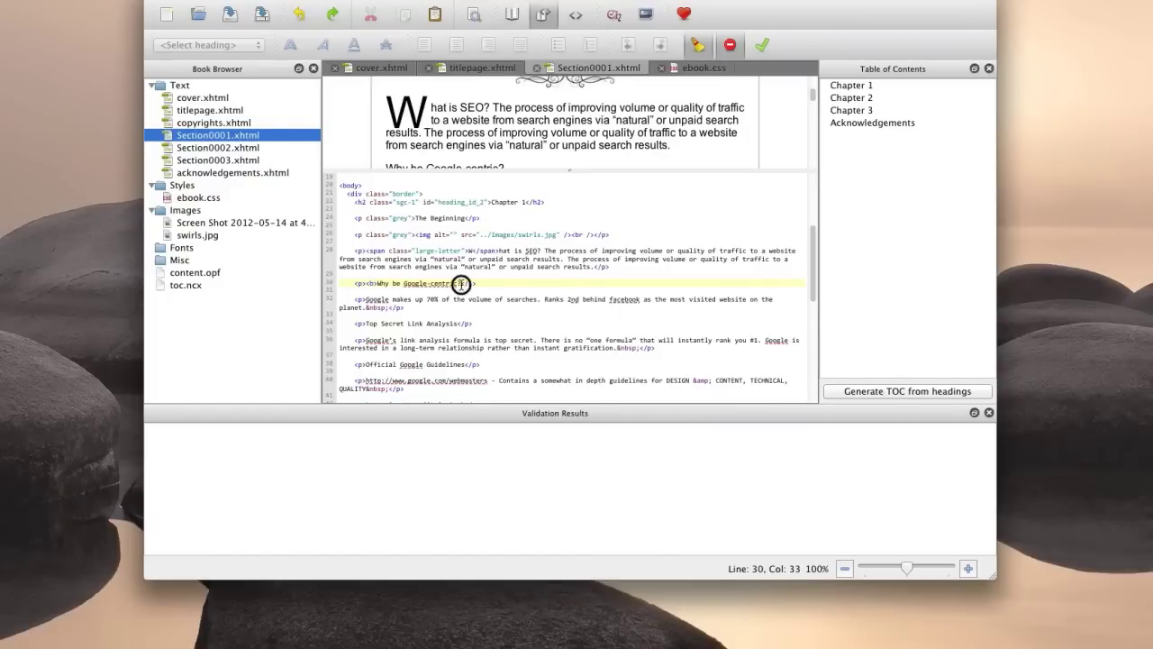
{"action": "type", "text": "</b>"}
{"action": "left_click_drag", "start_coordinate": [715, 170], "coordinate": [715, 256]}
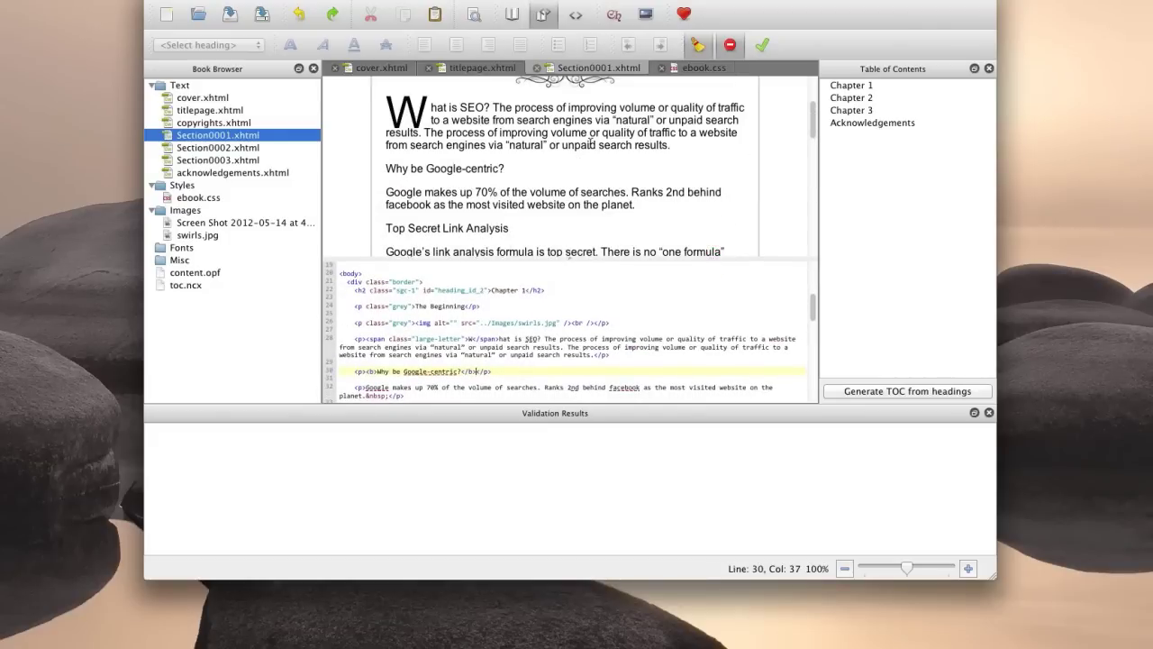
Refresh the preview and scroll to confirm the bold question.
{"action": "left_click", "coordinate": [497, 169]}
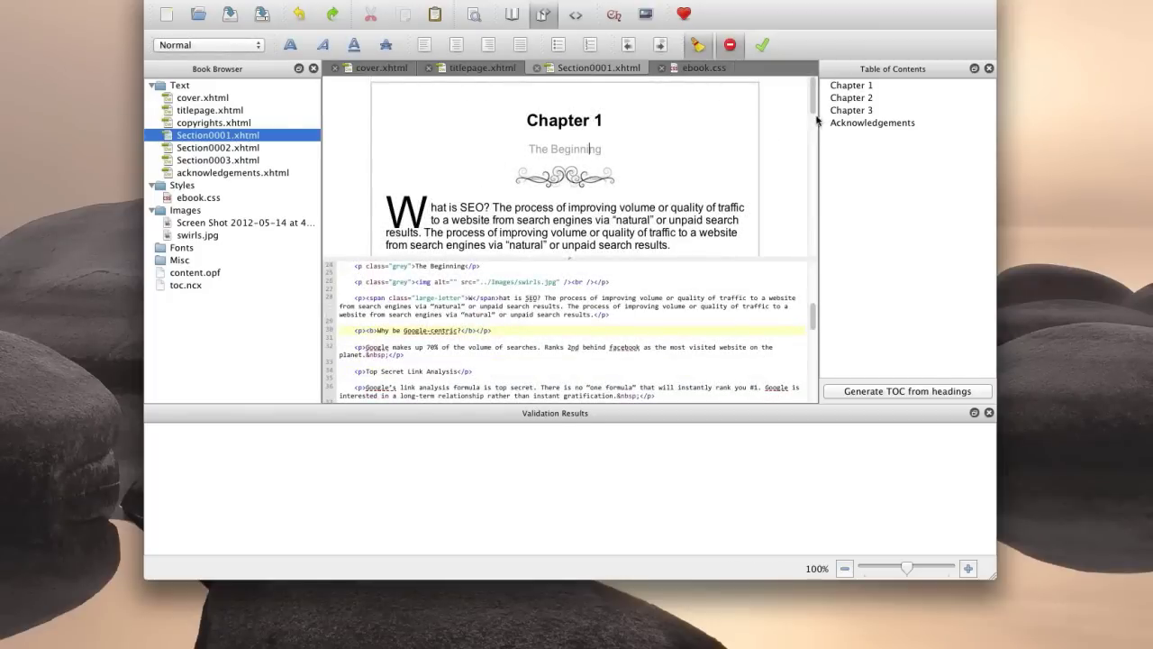
{"action": "left_click_drag", "start_coordinate": [814, 104], "coordinate": [811, 142]}
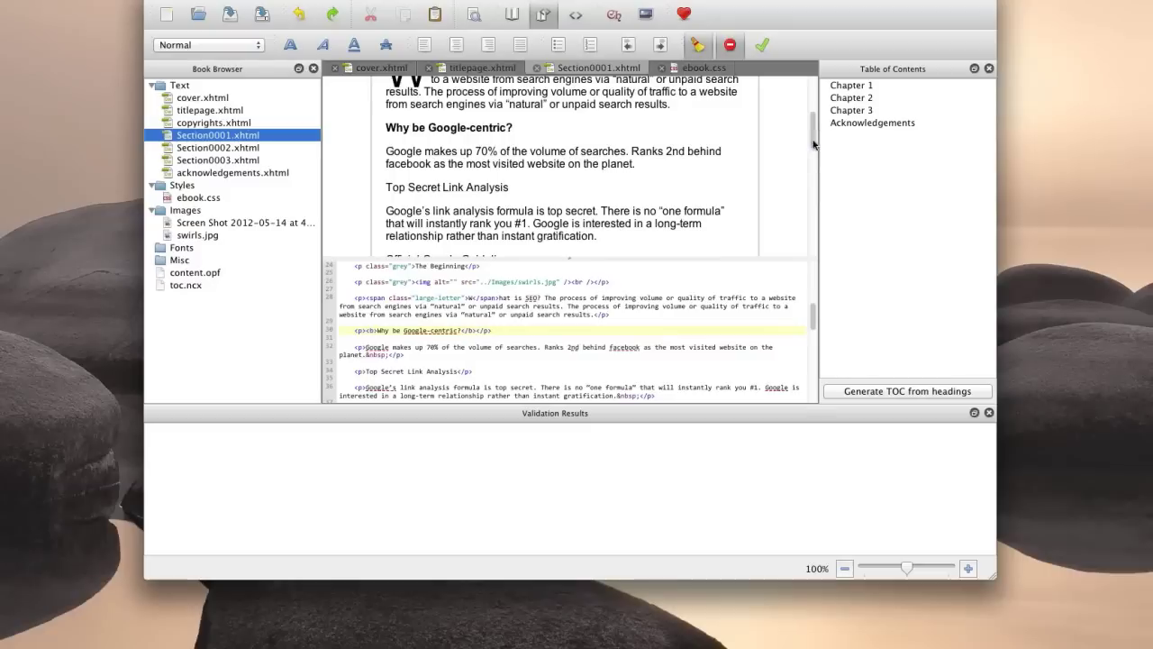
{"action": "left_click_drag", "start_coordinate": [428, 128], "coordinate": [451, 128]}
{"action": "left_click", "coordinate": [471, 128]}
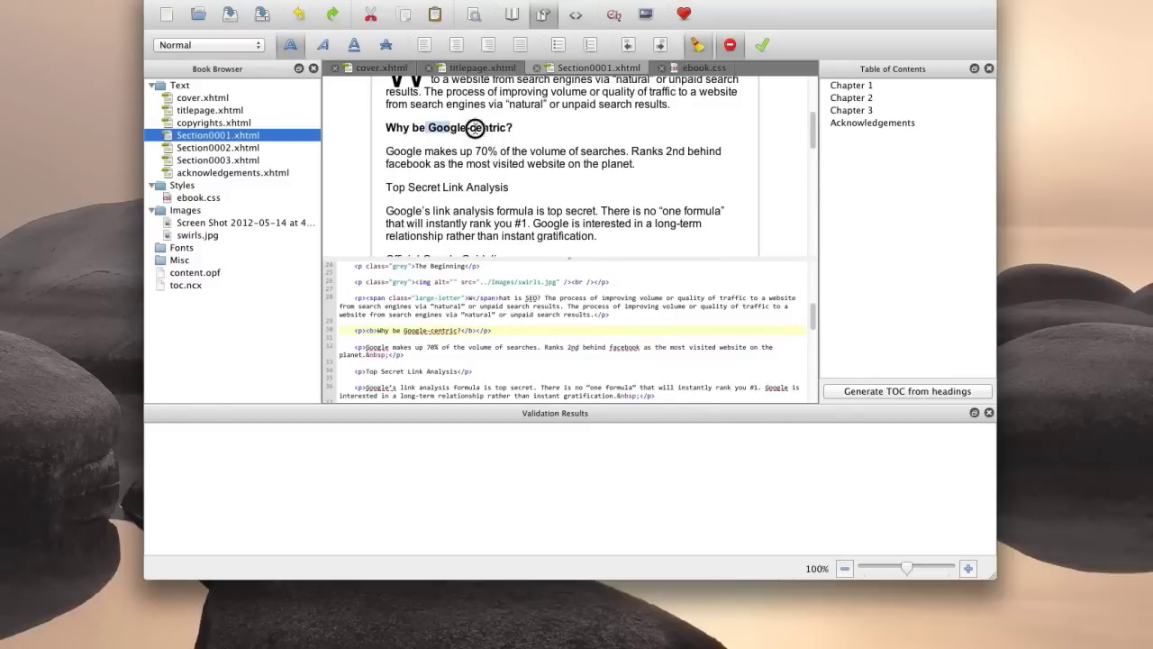
{"action": "left_click_drag", "start_coordinate": [812, 134], "coordinate": [805, 184]}
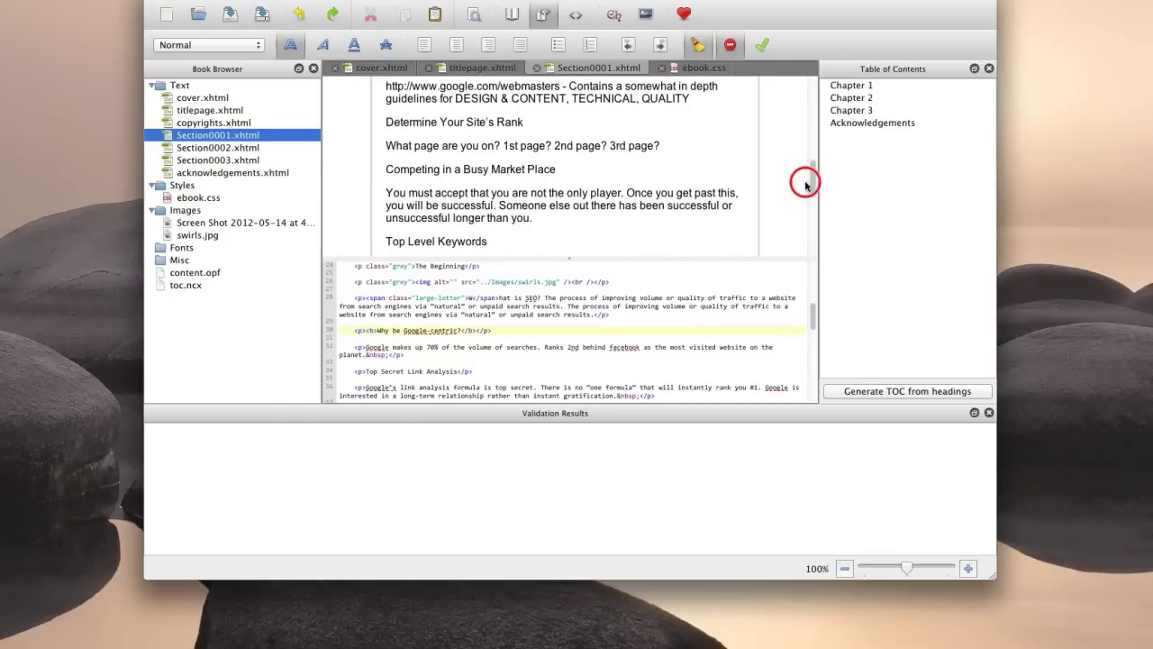
{"action": "left_click_drag", "start_coordinate": [805, 184], "coordinate": [804, 185]}
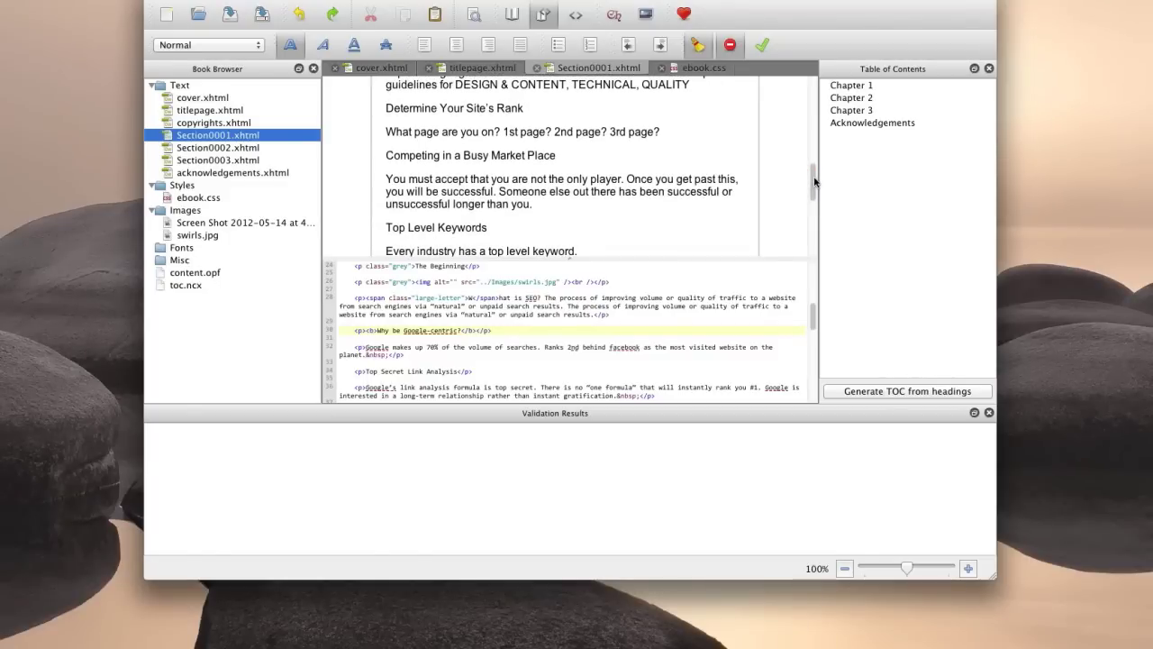
{"action": "left_click_drag", "start_coordinate": [815, 183], "coordinate": [813, 172]}
Put 1st page?, 2nd page? and 3rd page? on separate lines and make them a bulleted list.
{"action": "left_click", "coordinate": [502, 153]}
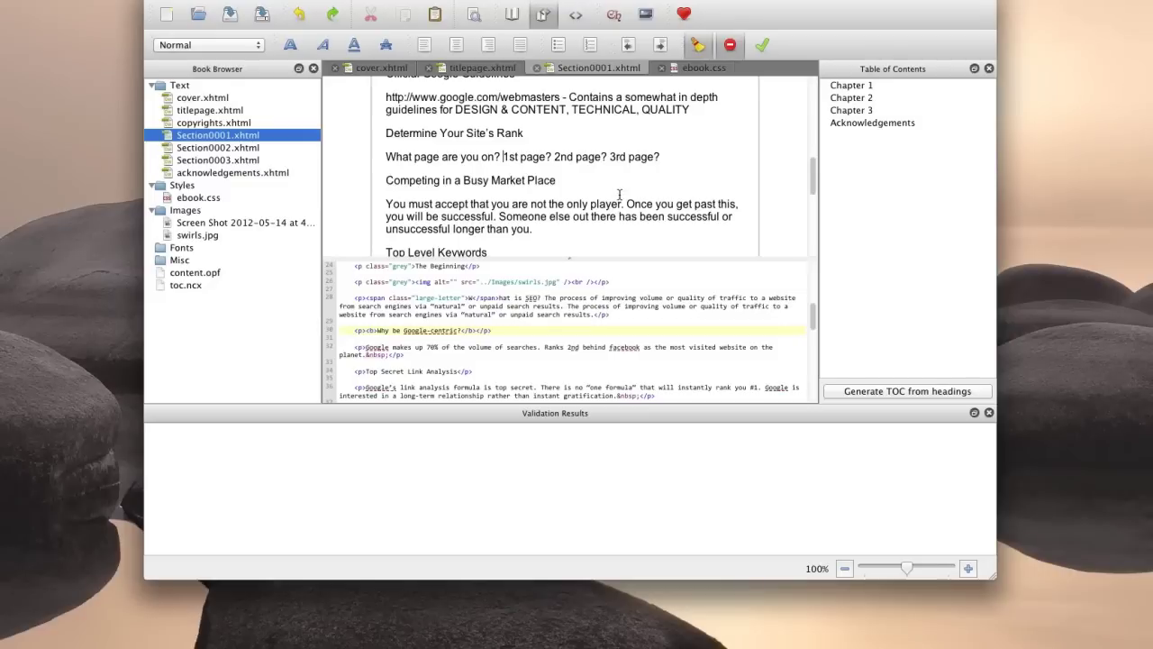
{"action": "key", "text": "Return"}
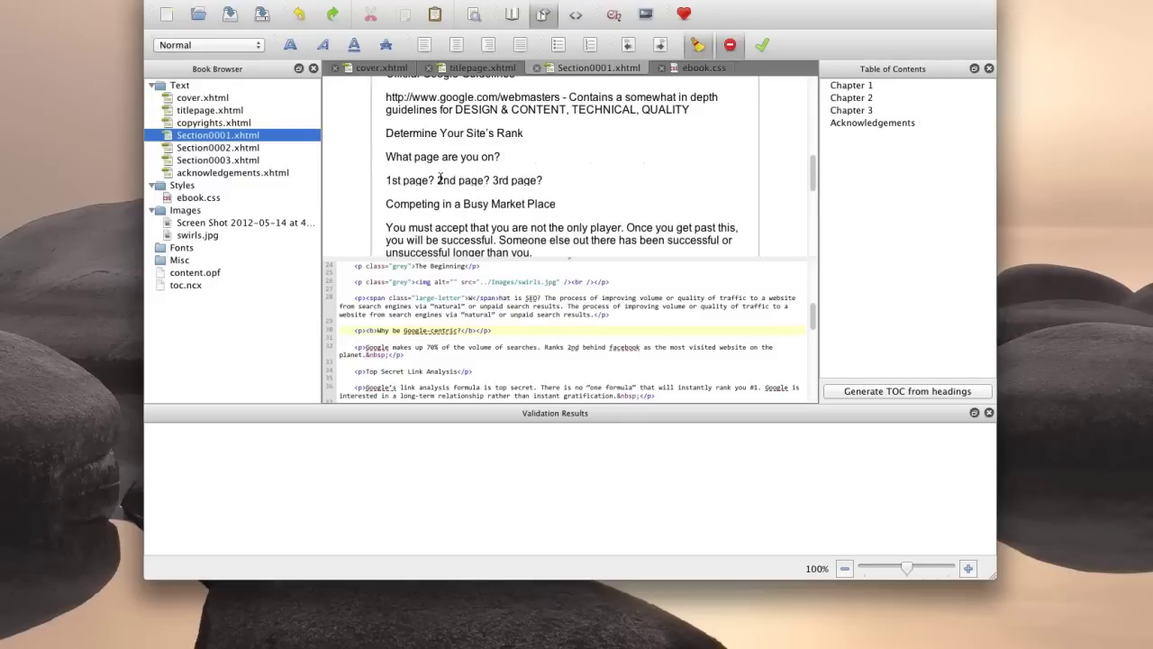
{"action": "key", "text": "Return"}
{"action": "left_click", "coordinate": [441, 205]}
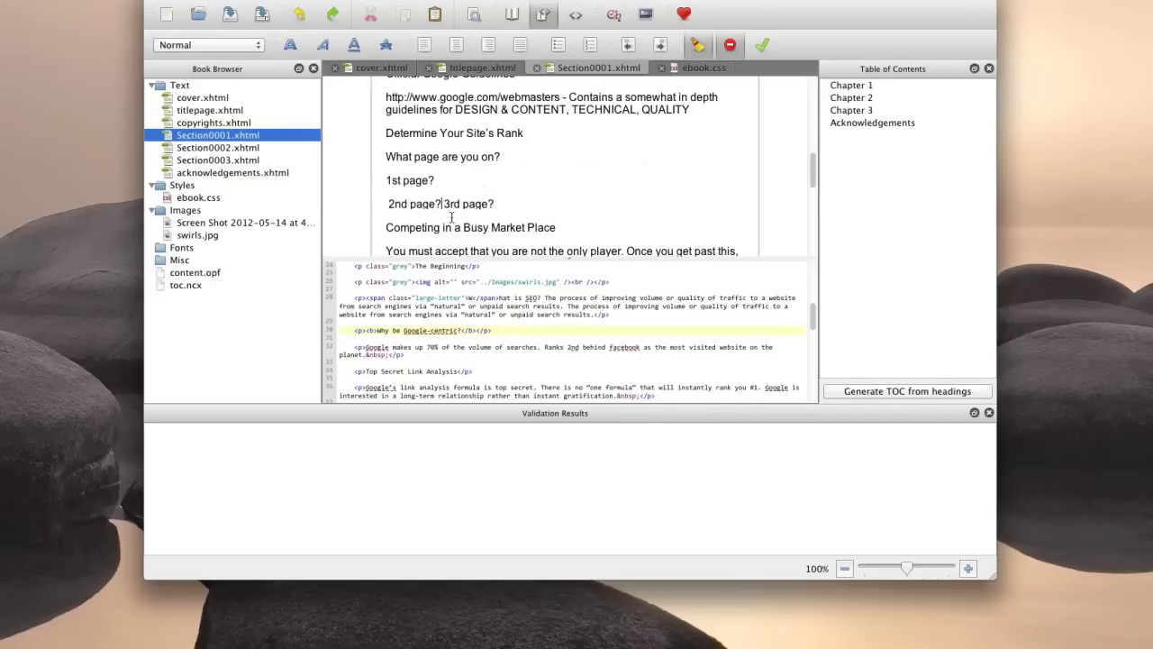
{"action": "key", "text": "Return"}
{"action": "left_click_drag", "start_coordinate": [439, 227], "coordinate": [377, 173]}
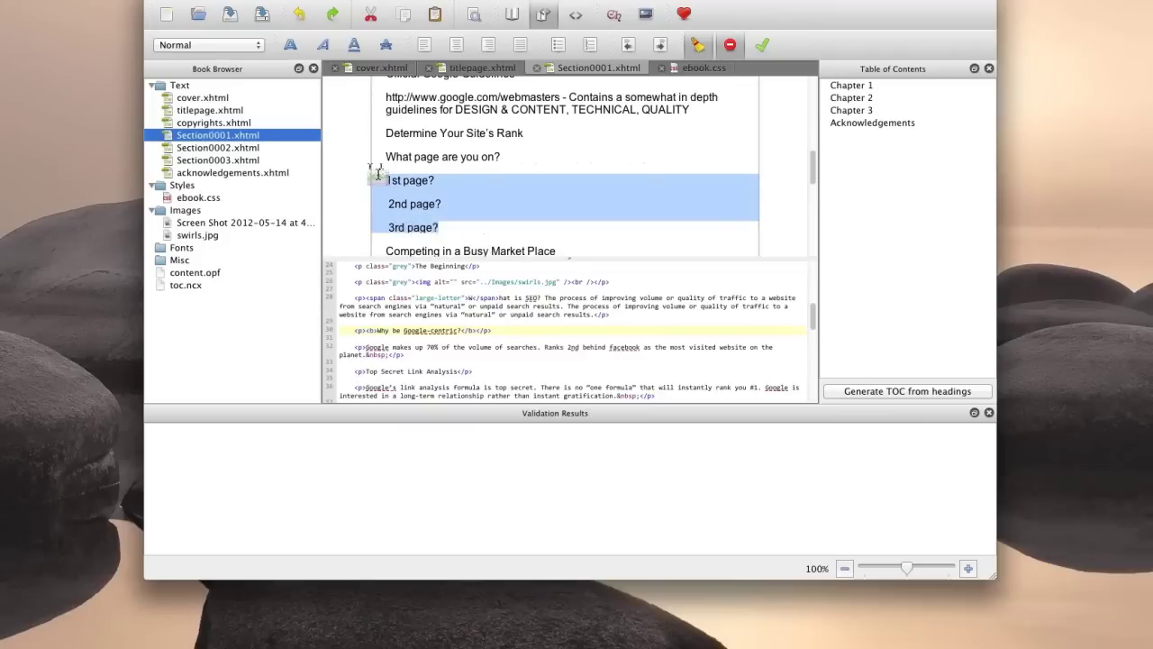
{"action": "left_click", "coordinate": [557, 45]}
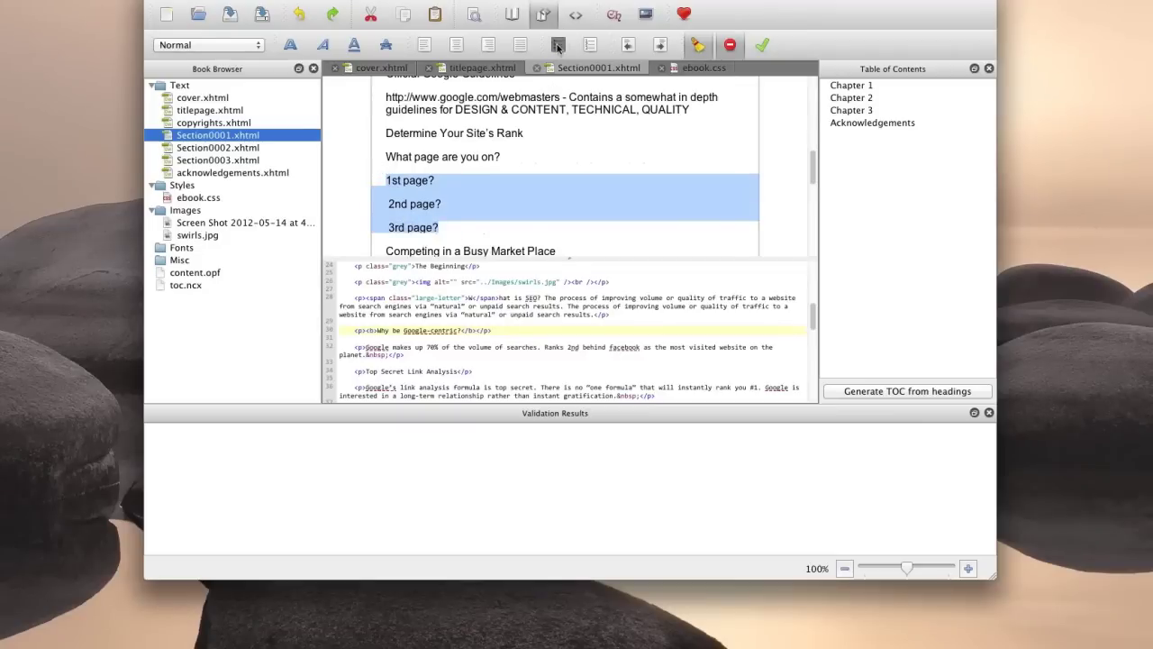
{"action": "left_click", "coordinate": [514, 199]}
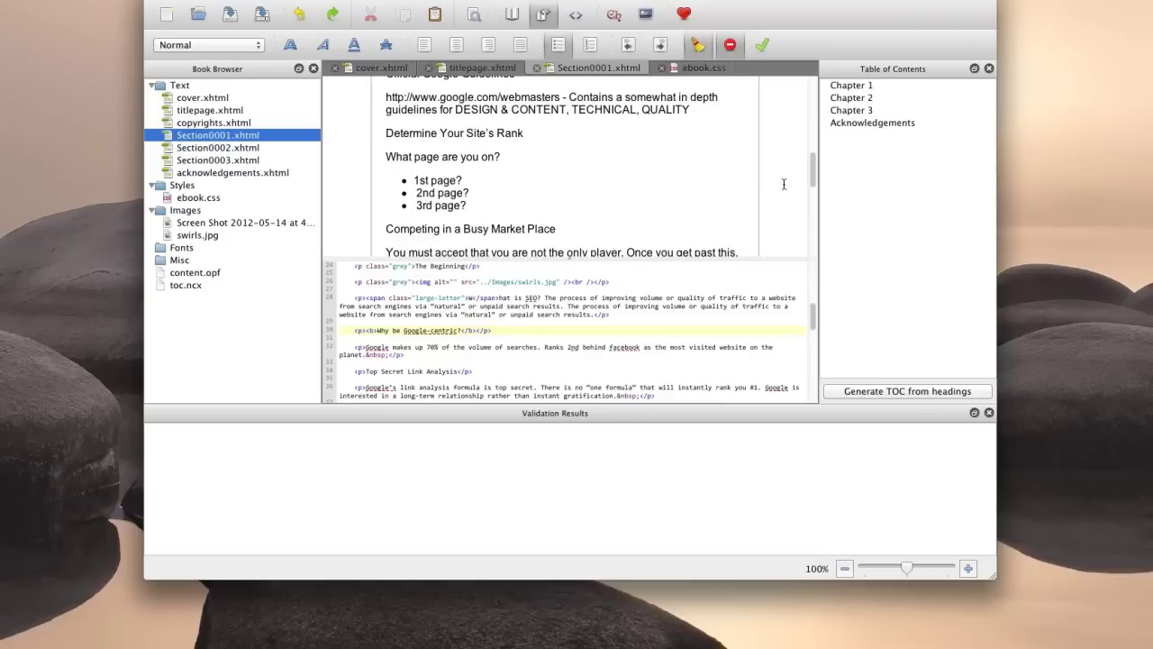
{"action": "scroll", "coordinate": [509, 174], "scroll_direction": "down", "scroll_amount": 5}
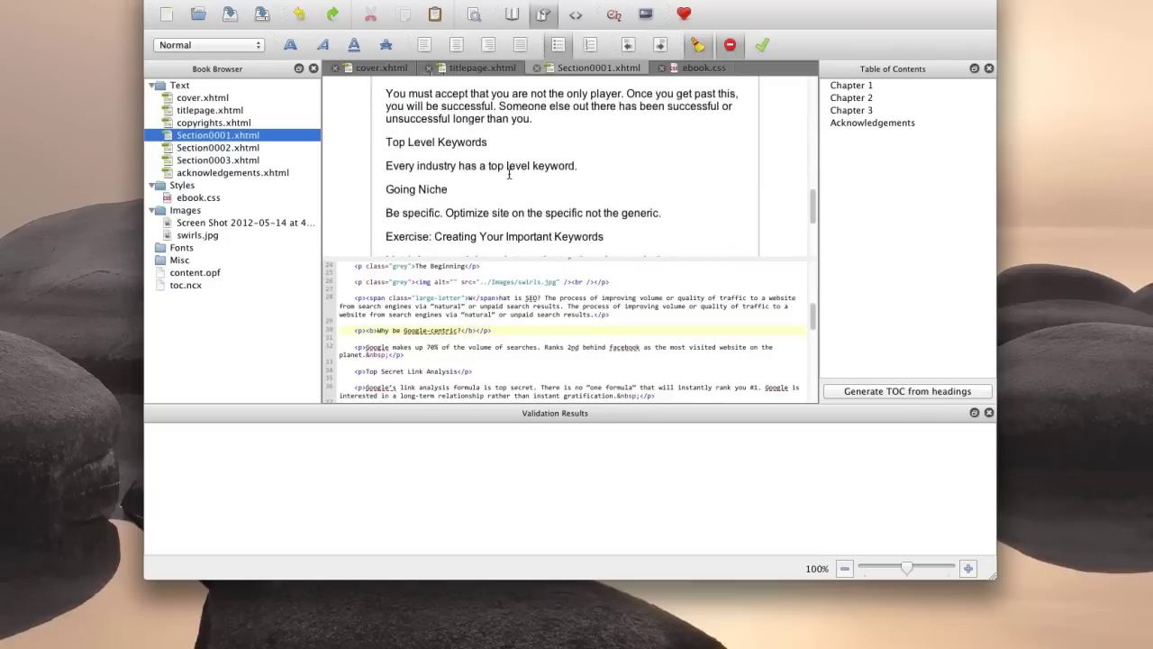
Type footnote number 1 after 'Top Level Keywords' in Book View.
{"action": "scroll", "coordinate": [509, 174], "scroll_direction": "down", "scroll_amount": 2}
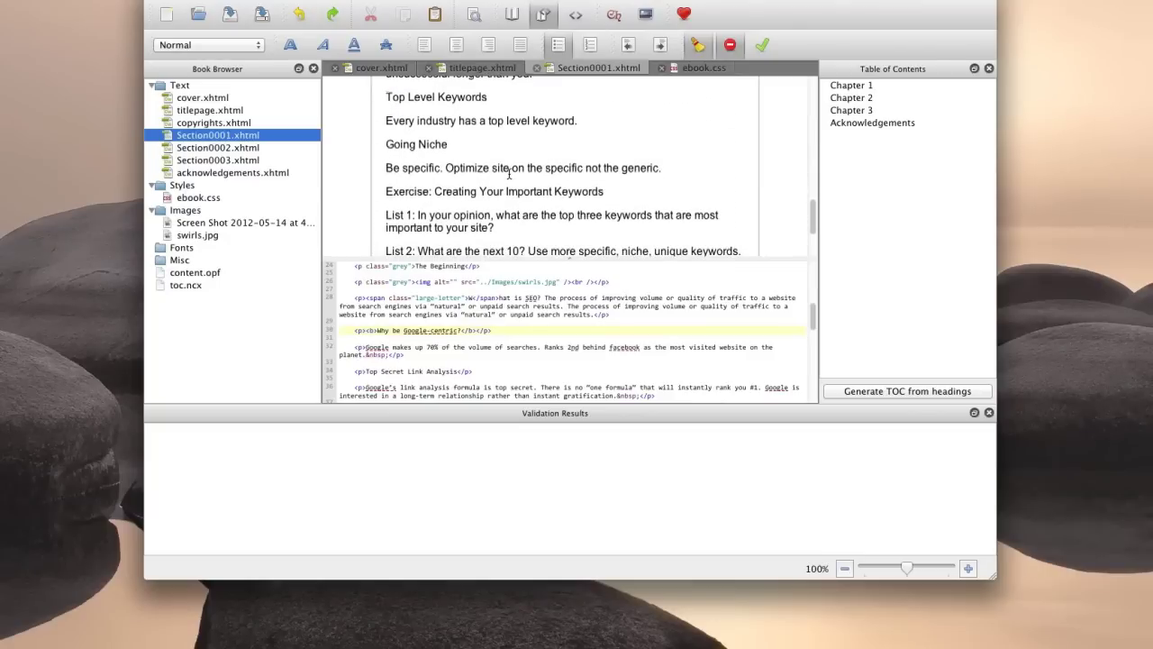
{"action": "scroll", "coordinate": [509, 173], "scroll_direction": "down", "scroll_amount": 1}
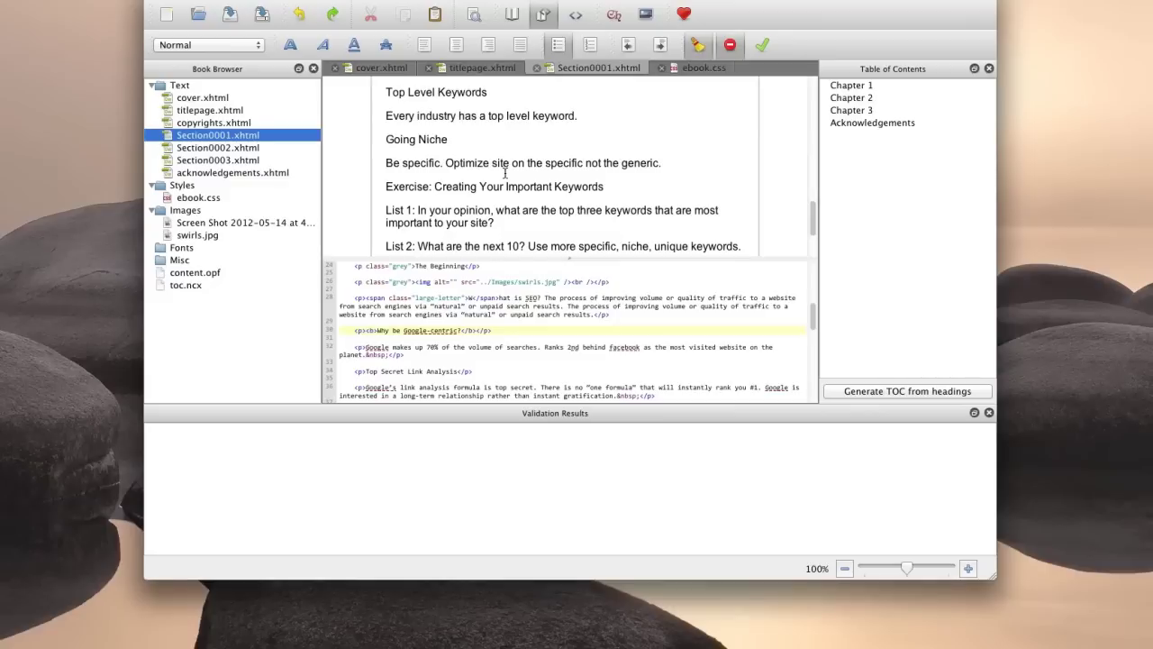
{"action": "scroll", "coordinate": [506, 174], "scroll_direction": "up", "scroll_amount": 2}
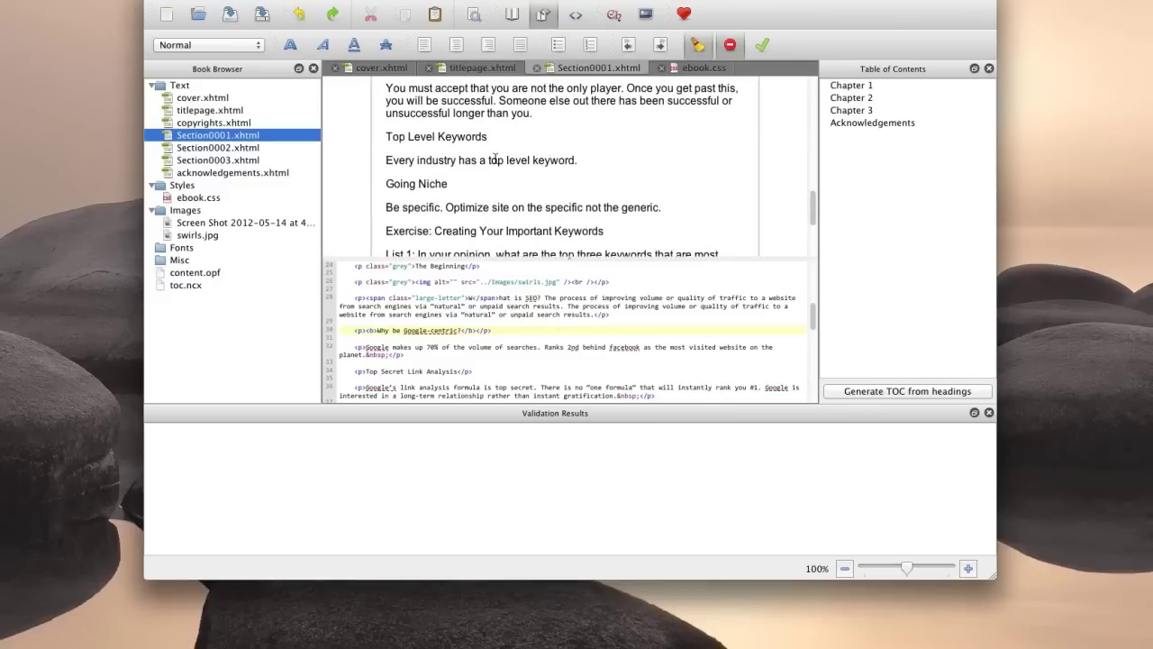
{"action": "left_click", "coordinate": [495, 138]}
{"action": "type", "text": "1"}
Wrap that 1 in <sup></sup> tags on line 60 of the source and refresh the preview.
{"action": "left_click", "coordinate": [553, 338]}
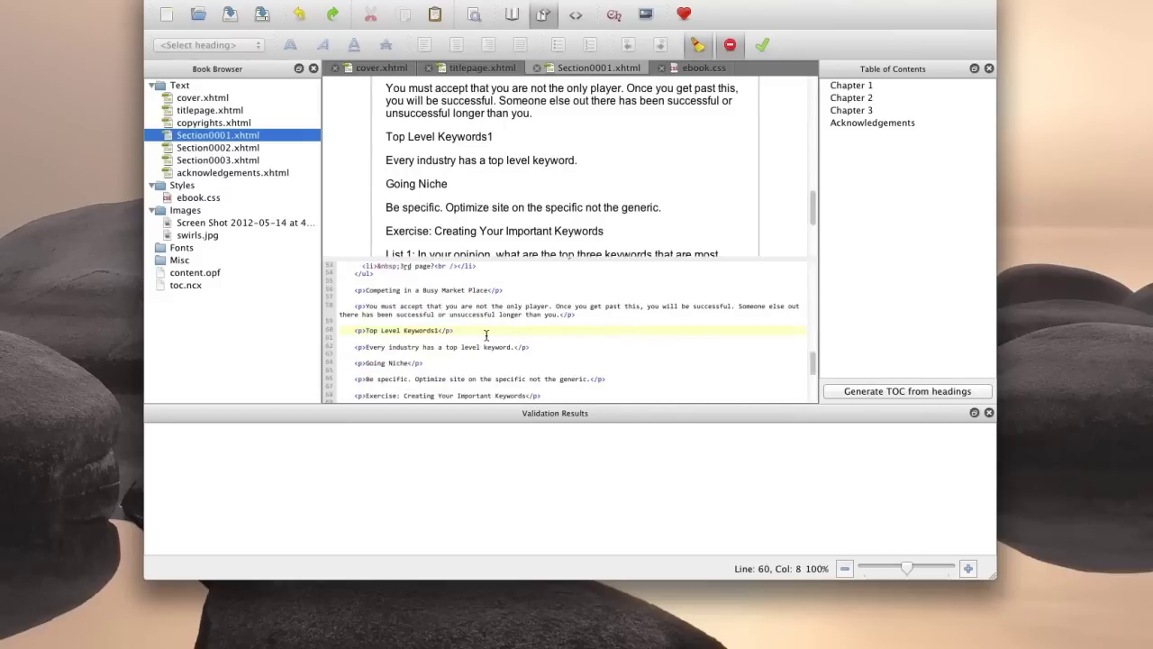
{"action": "left_click", "coordinate": [435, 330]}
{"action": "type", "text": "<"}
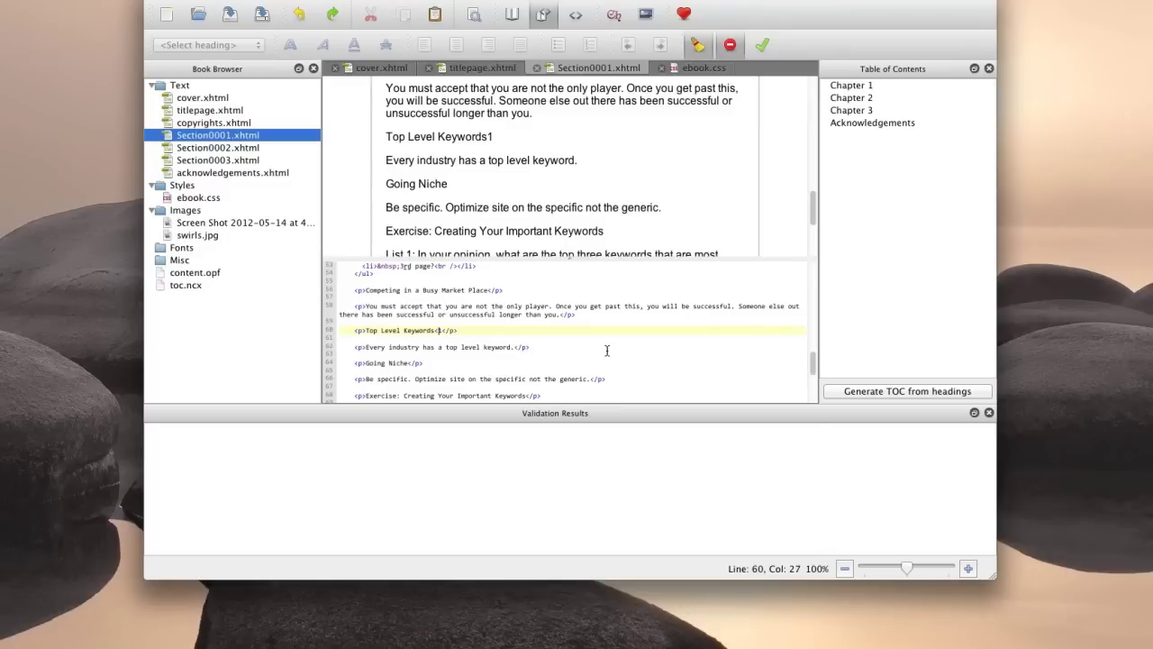
{"action": "type", "text": "sup>1</sup></p>"}
{"action": "left_click", "coordinate": [498, 136]}
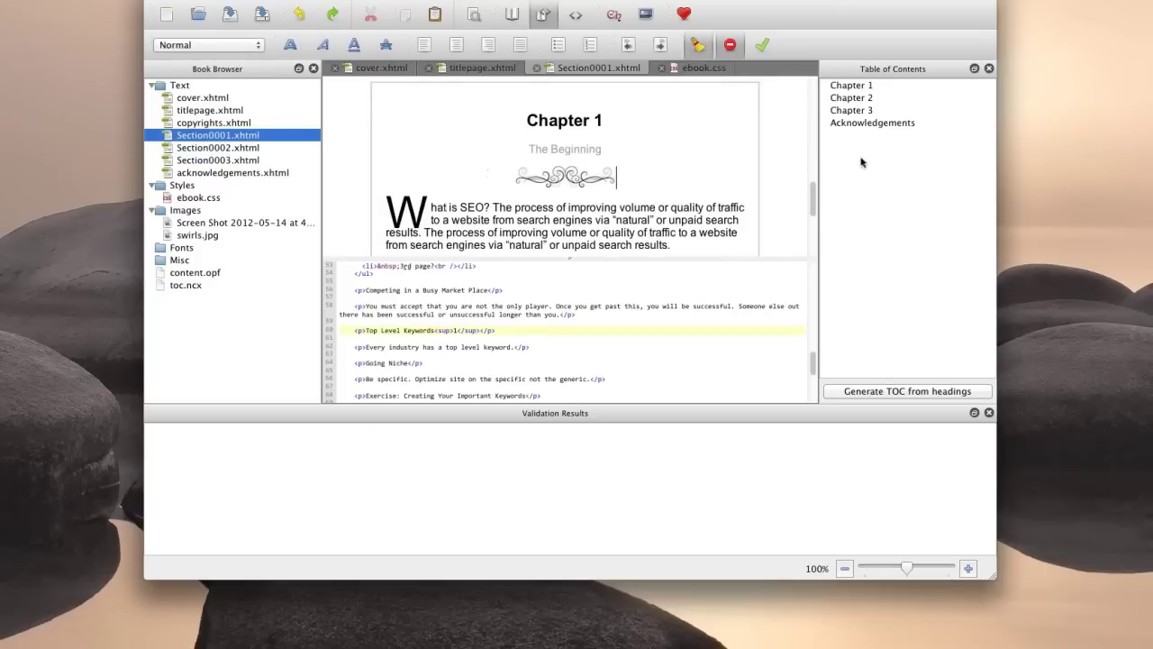
Check the new superscript 1 in the Book View preview.
{"action": "mouse_move", "coordinate": [813, 193]}
{"action": "left_mouse_down"}
{"action": "mouse_move", "coordinate": [811, 241]}
{"action": "mouse_move", "coordinate": [811, 193]}
{"action": "left_mouse_up"}
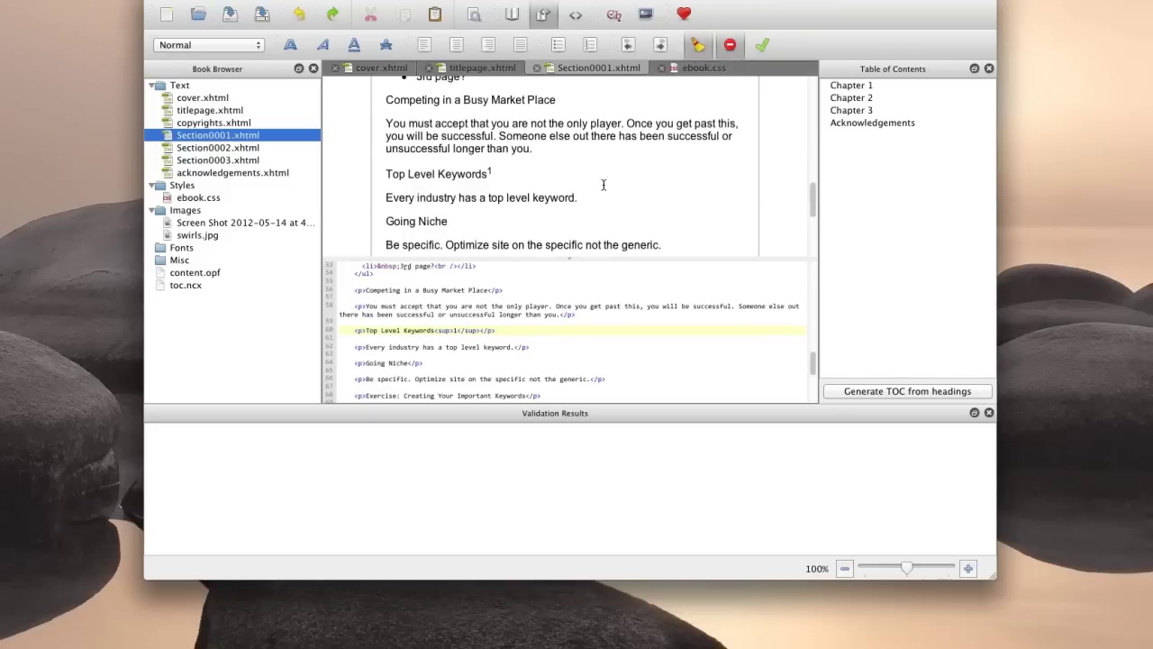
{"action": "double_click", "coordinate": [490, 172]}
{"action": "left_click", "coordinate": [495, 172]}
{"action": "left_click_drag", "start_coordinate": [811, 199], "coordinate": [806, 241]}
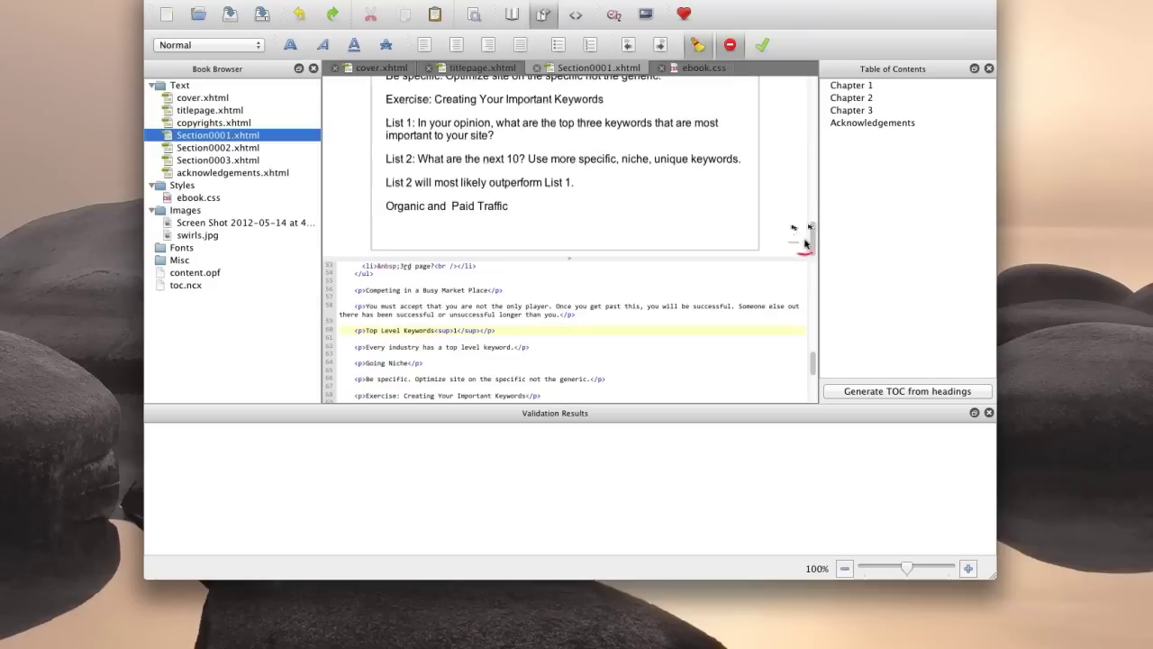
Add a closing <div class="footnote"> with a <sup>1</sup> marker and a credit to the original author.
{"action": "left_click", "coordinate": [809, 365]}
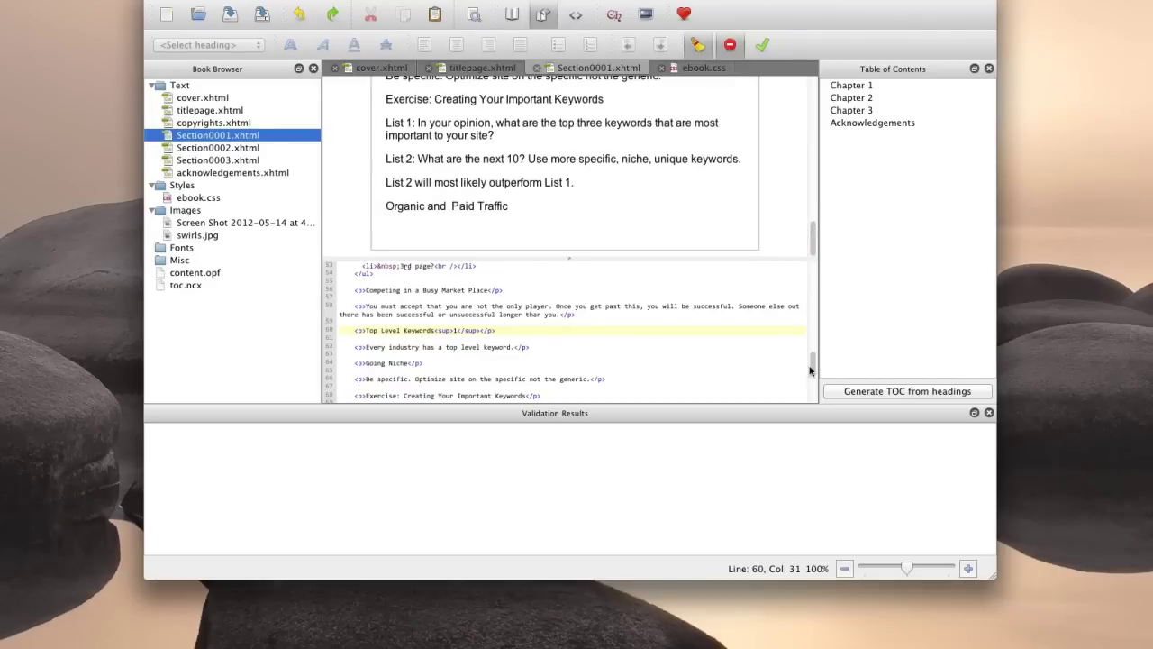
{"action": "left_click_drag", "start_coordinate": [809, 369], "coordinate": [811, 398]}
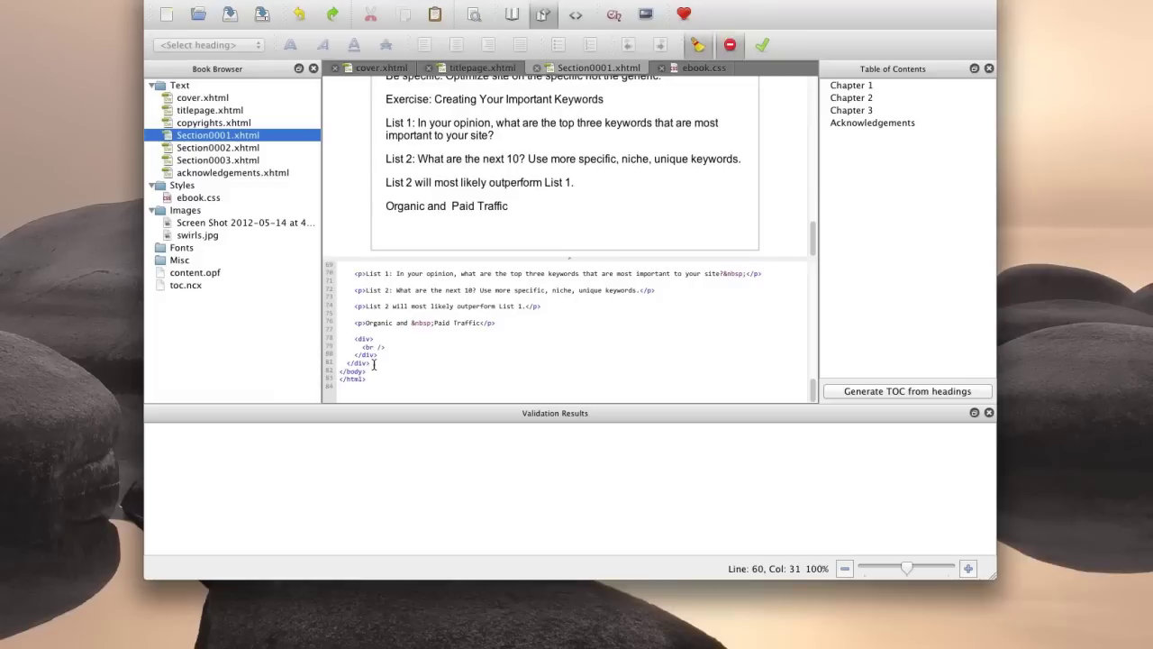
{"action": "left_click", "coordinate": [374, 363]}
{"action": "key", "text": "Return"}
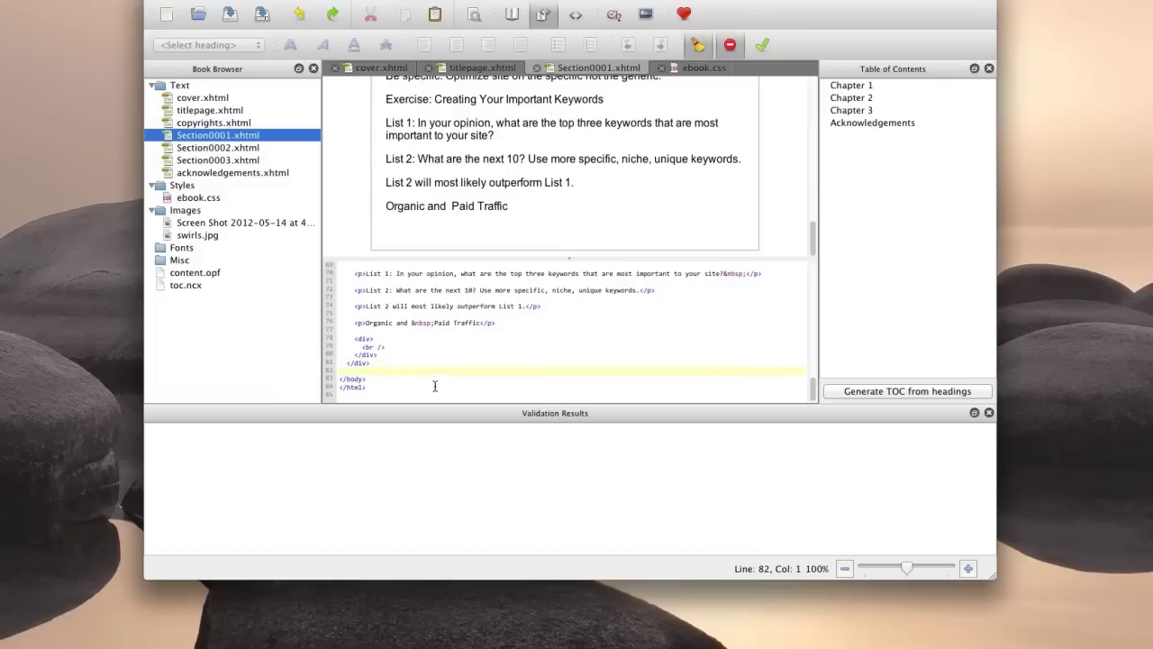
{"action": "type", "text": "<div class"}
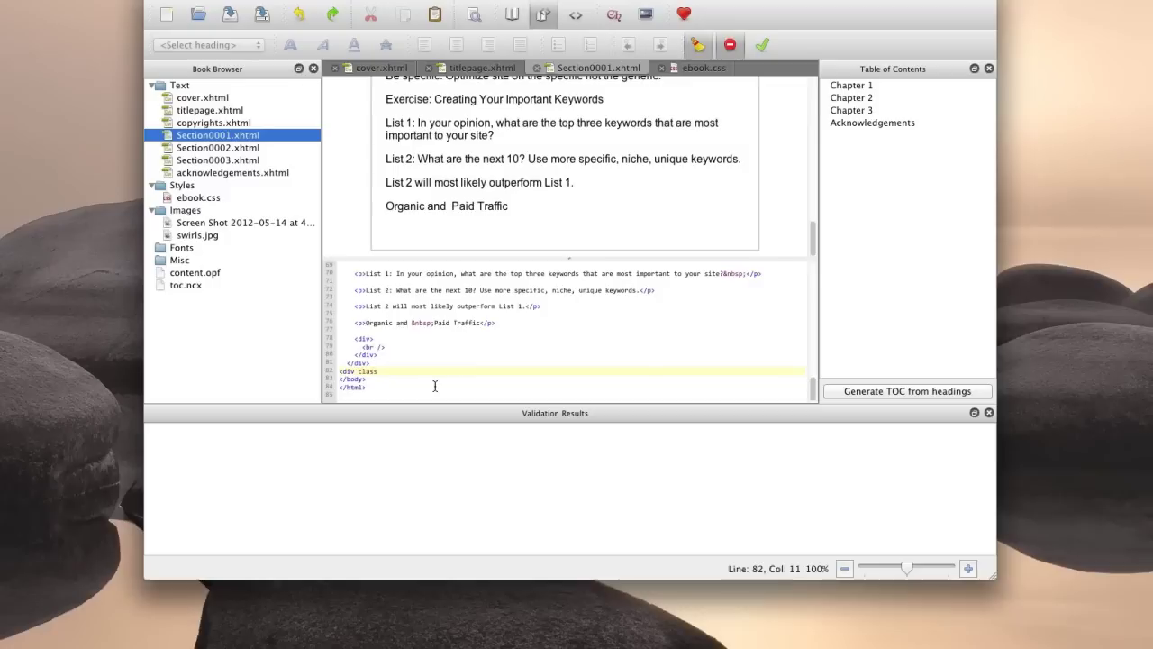
{"action": "type", "text": "=\""}
{"action": "type", "text": "footnote\""}
{"action": "type", "text": "></"}
{"action": "type", "text": "div"}
{"action": "type", "text": "&"}
{"action": "type", "text": "erived f"}
{"action": "type", "text": "rom Michael"}
{"action": "type", "text": " Bernardo"}
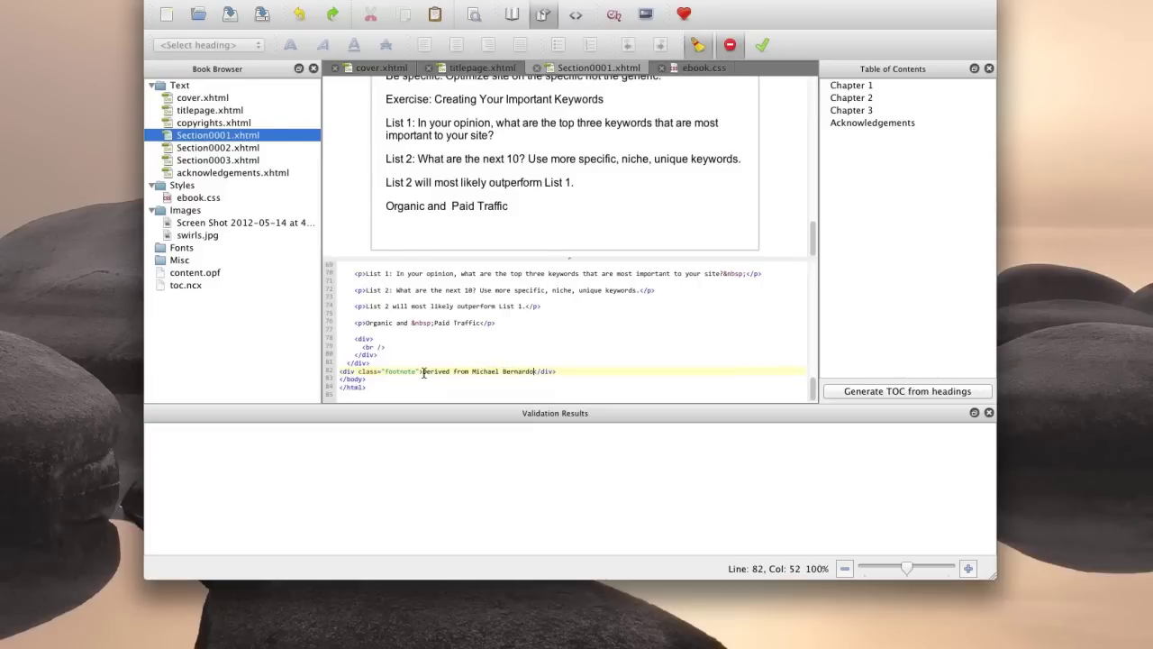
{"action": "left_click", "coordinate": [422, 372]}
{"action": "type", "text": "<sup>1</sup>"}
{"action": "left_click", "coordinate": [657, 369]}
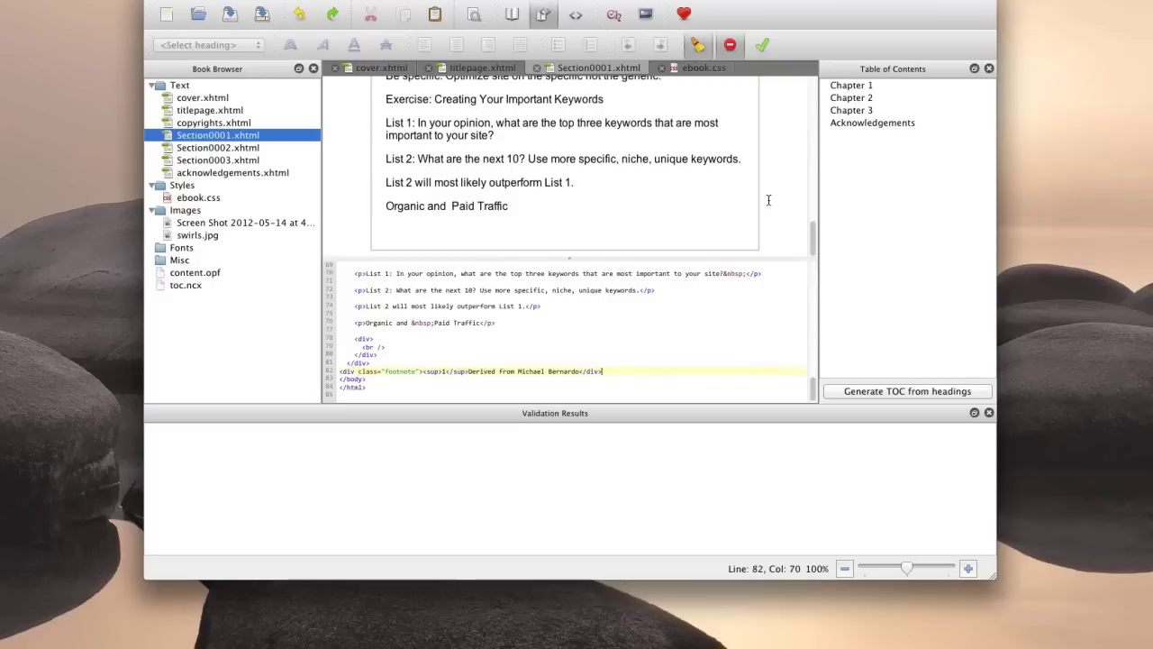
Refresh the book preview and scroll down to the new footnote at the chapter's end.
{"action": "left_click", "coordinate": [608, 196]}
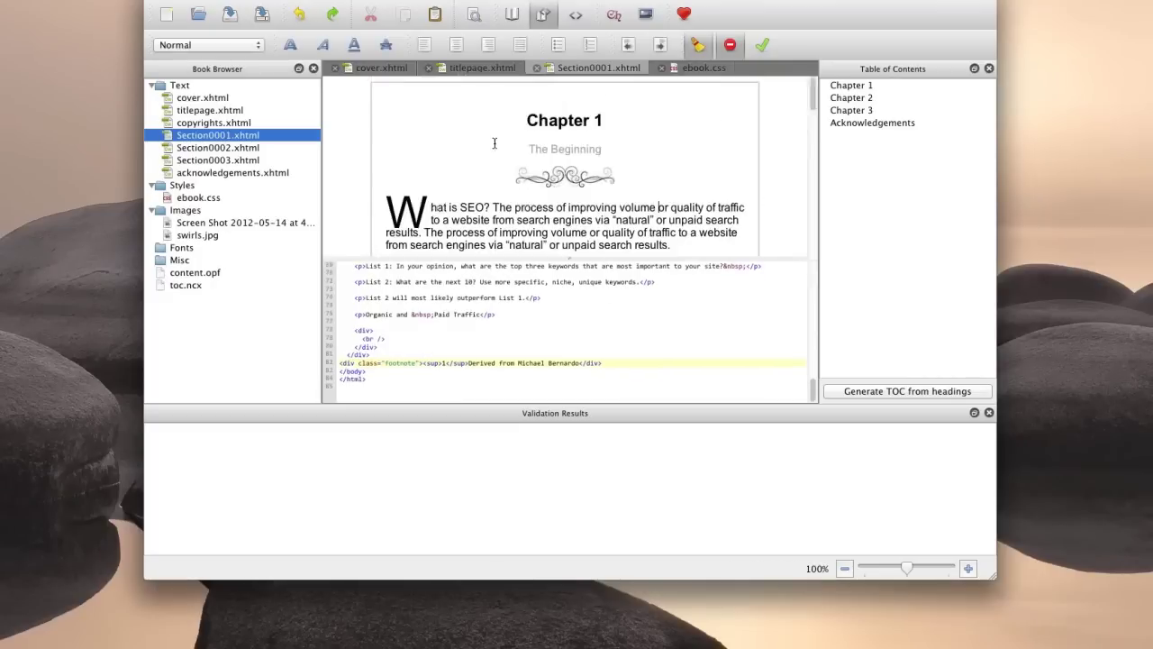
{"action": "left_click", "coordinate": [814, 229]}
{"action": "left_click", "coordinate": [810, 206]}
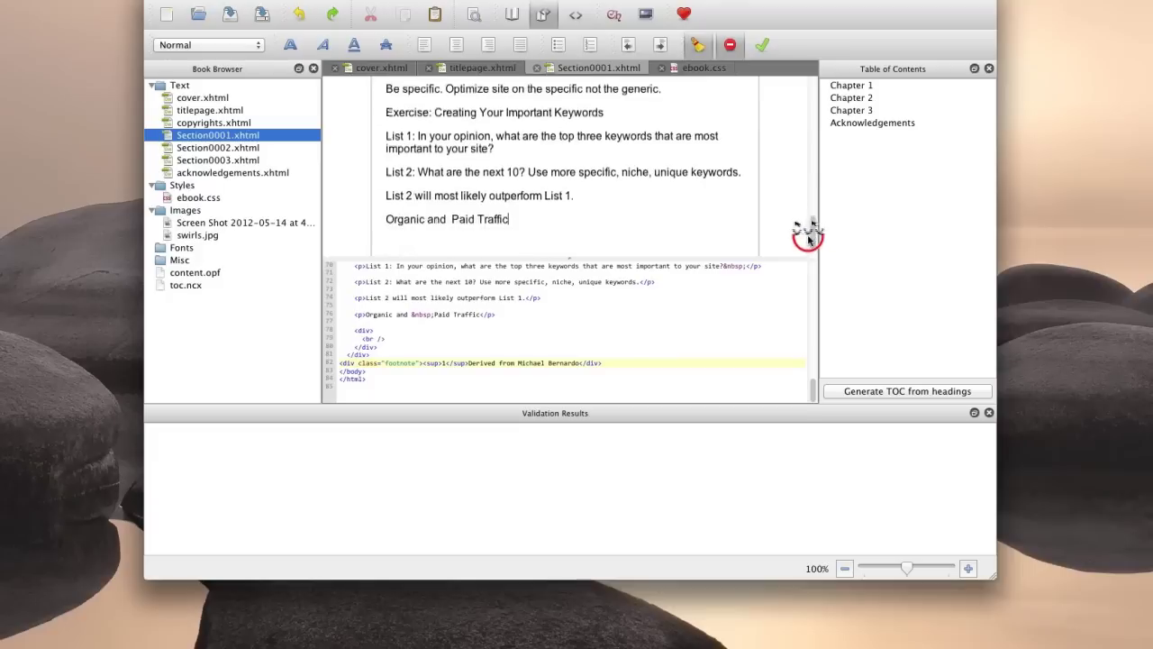
{"action": "left_click", "coordinate": [808, 231]}
{"action": "left_click", "coordinate": [805, 255]}
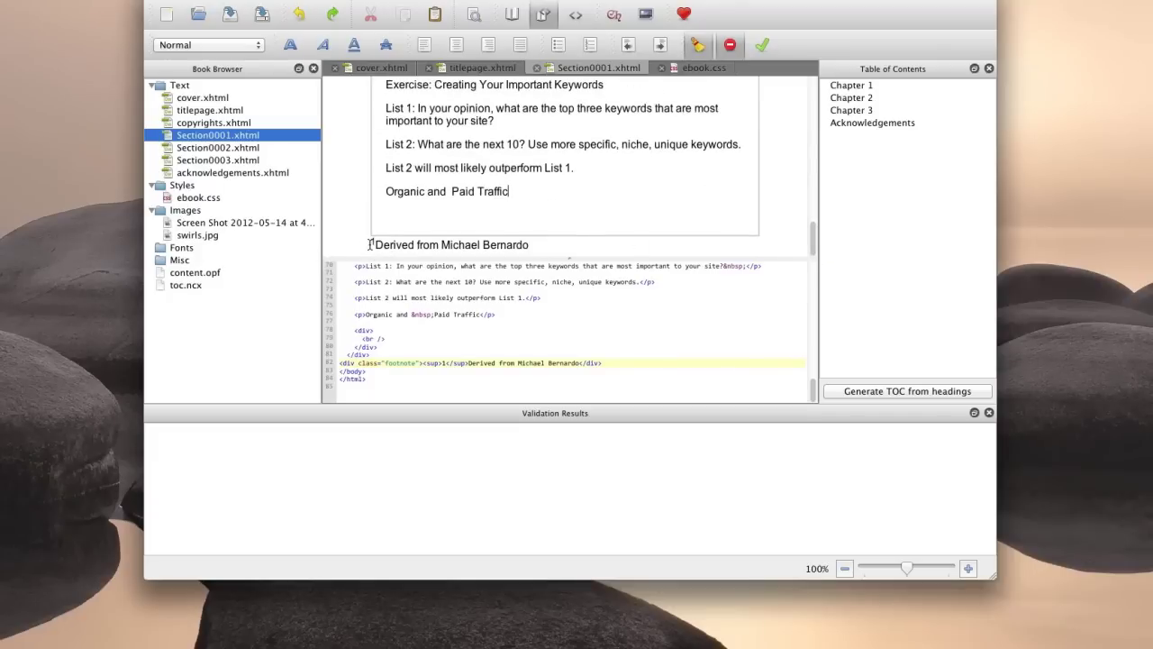
Inspect the footnote's superscript 1 and source line in the preview, then return to ebook.css.
{"action": "left_click", "coordinate": [376, 243]}
{"action": "left_click", "coordinate": [376, 244]}
{"action": "left_click_drag", "start_coordinate": [538, 244], "coordinate": [368, 245]}
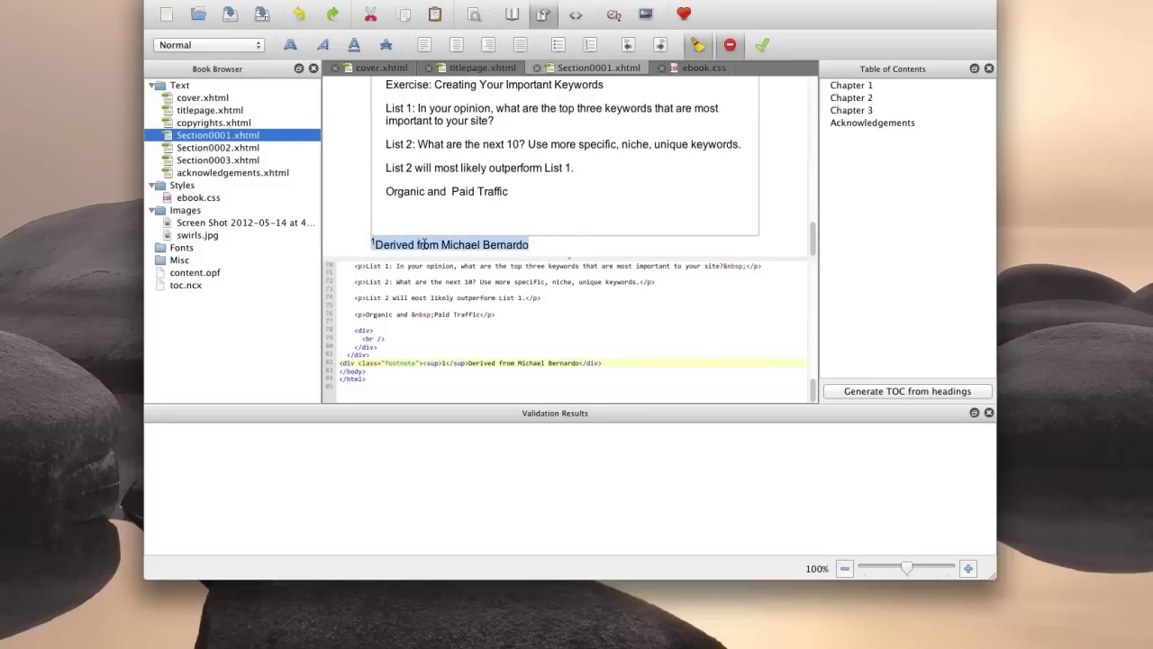
{"action": "left_click", "coordinate": [728, 243]}
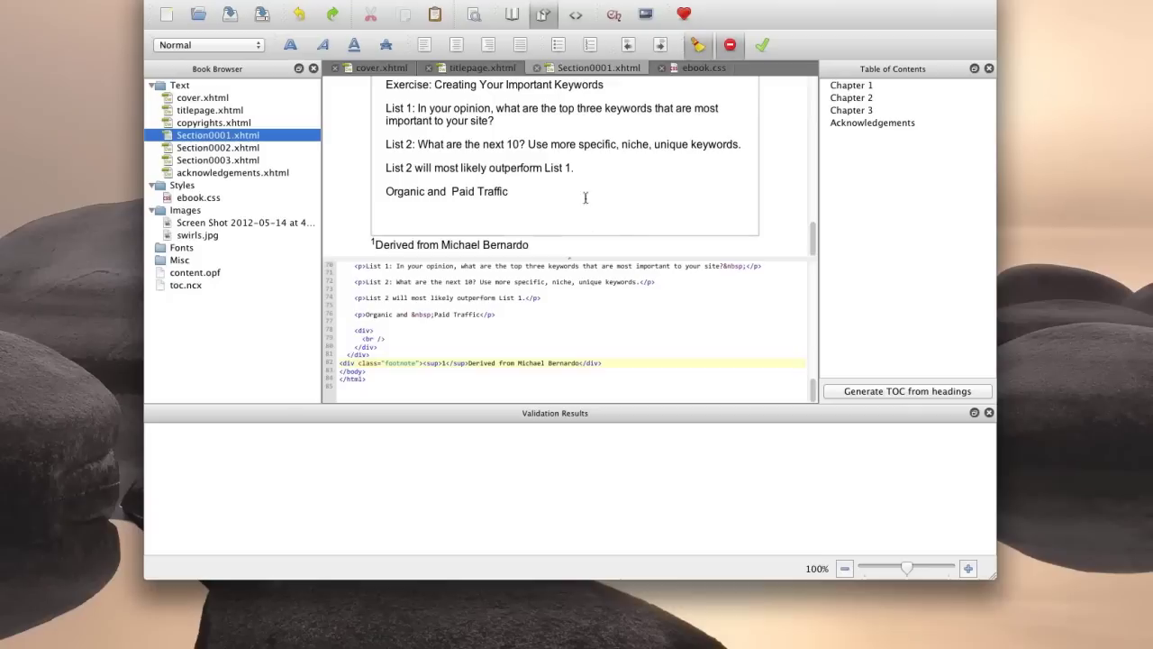
{"action": "left_click", "coordinate": [700, 69]}
Add a div.footnote rule with float:right, font-size:80% and color:#666, then return to Section0001.xhtml.
{"action": "left_click", "coordinate": [422, 258]}
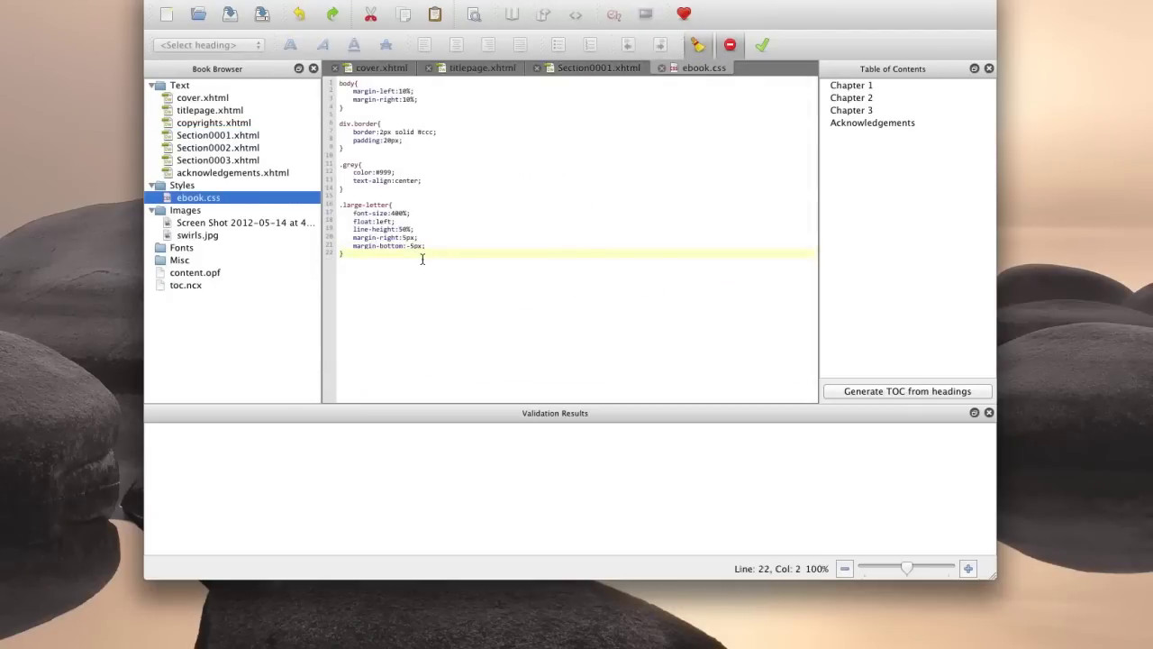
{"action": "key", "text": "Return"}
{"action": "key", "text": "Return"}
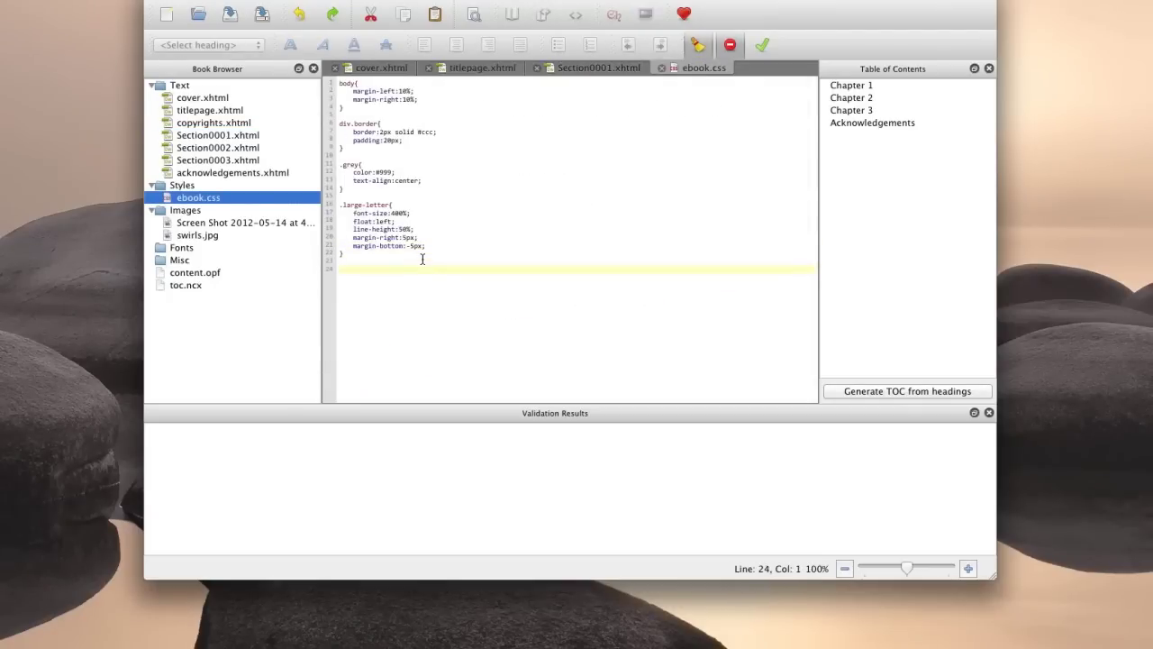
{"action": "type", "text": "div.footnote"}
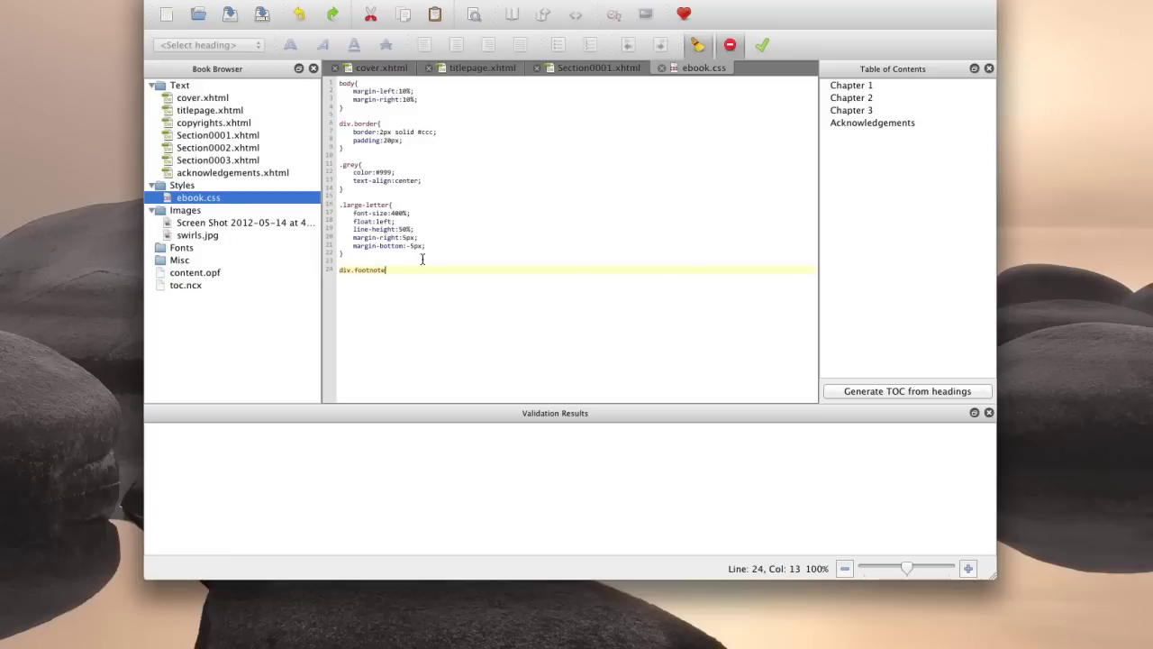
{"action": "type", "text": "{"}
{"action": "key", "text": "Return"}
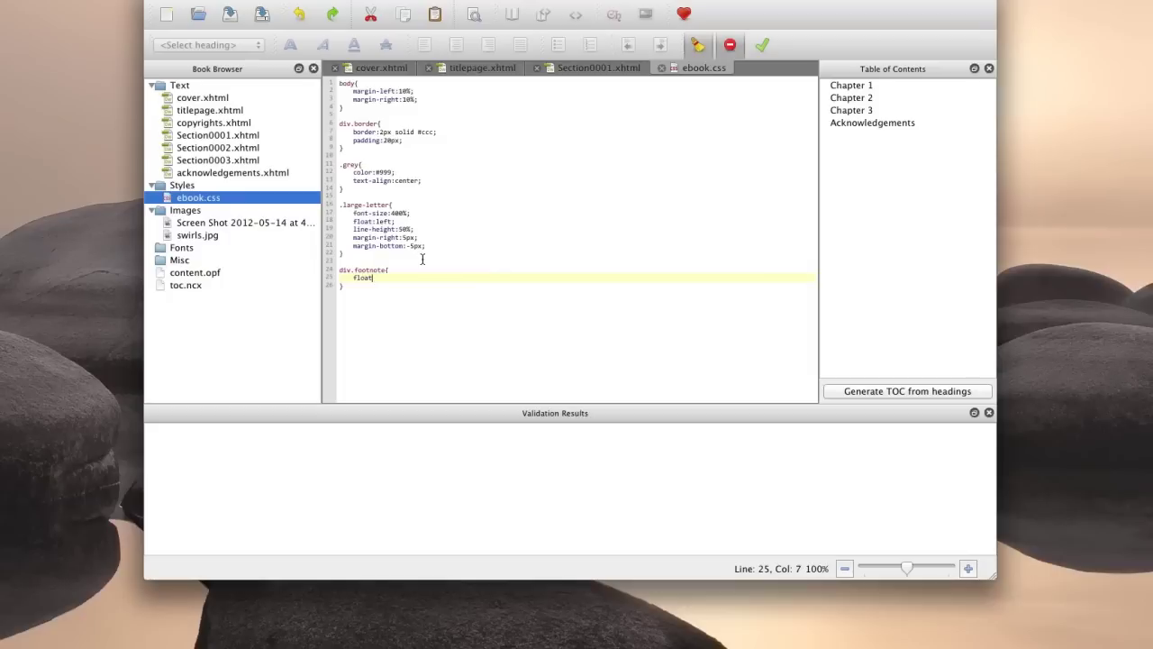
{"action": "type", "text": ":right;"}
{"action": "key", "text": "Return"}
{"action": "type", "text": "font-size:80%;"}
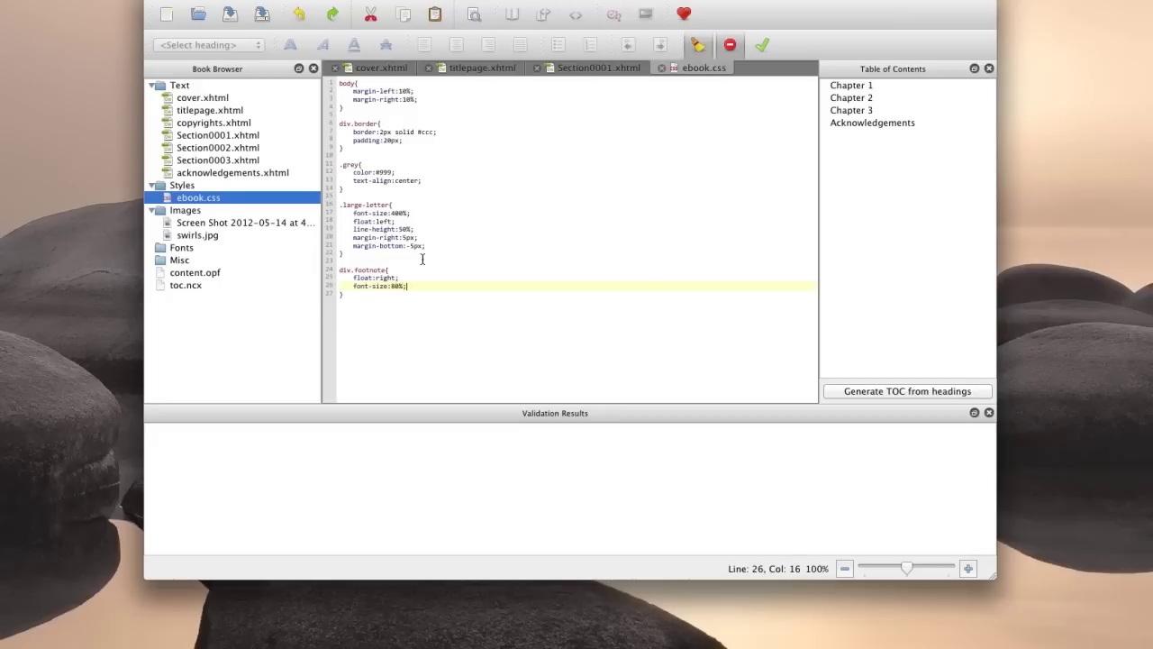
{"action": "key", "text": "Return"}
{"action": "type", "text": "color"}
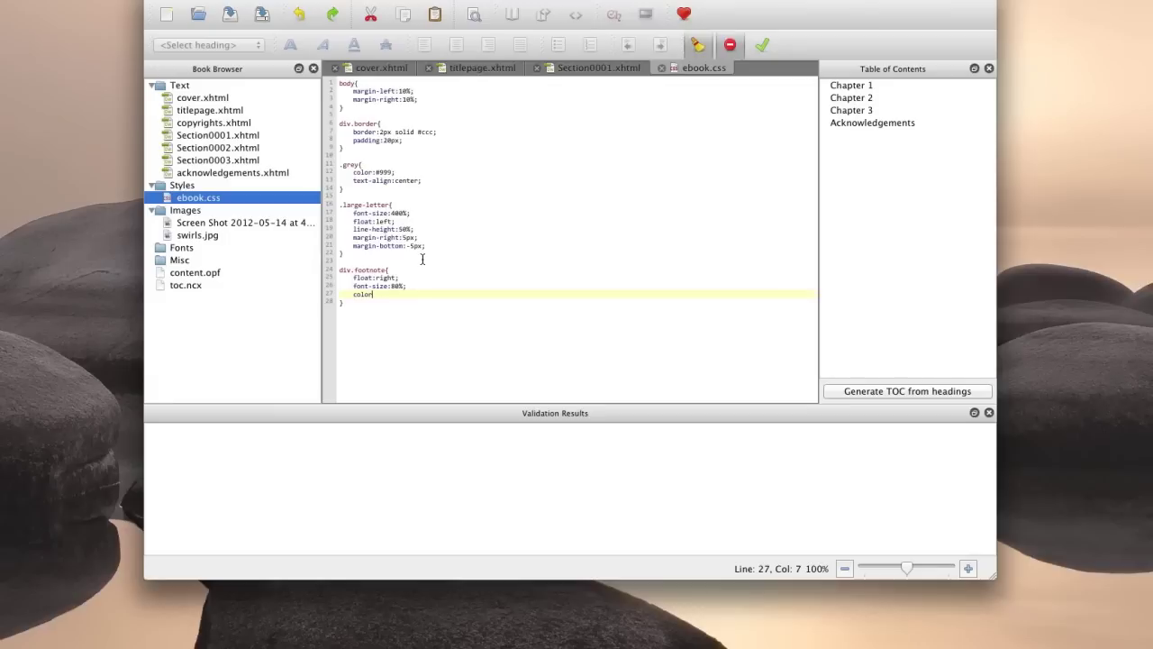
{"action": "type", "text": ":"}
{"action": "type", "text": "#666;"}
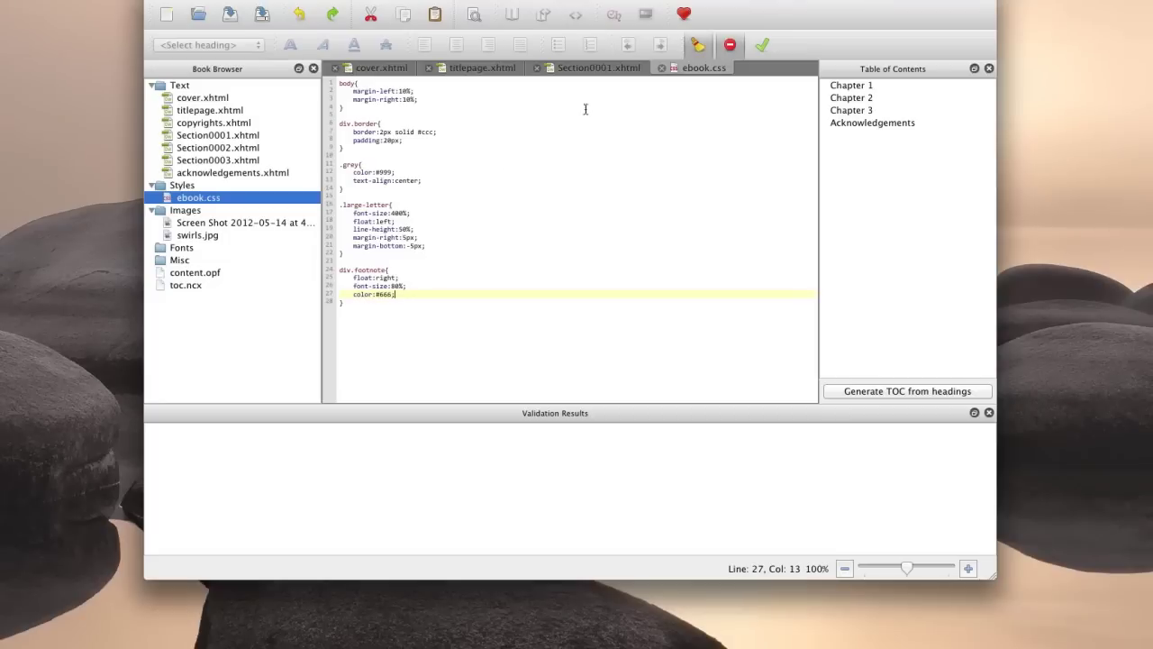
{"action": "left_click", "coordinate": [606, 67]}
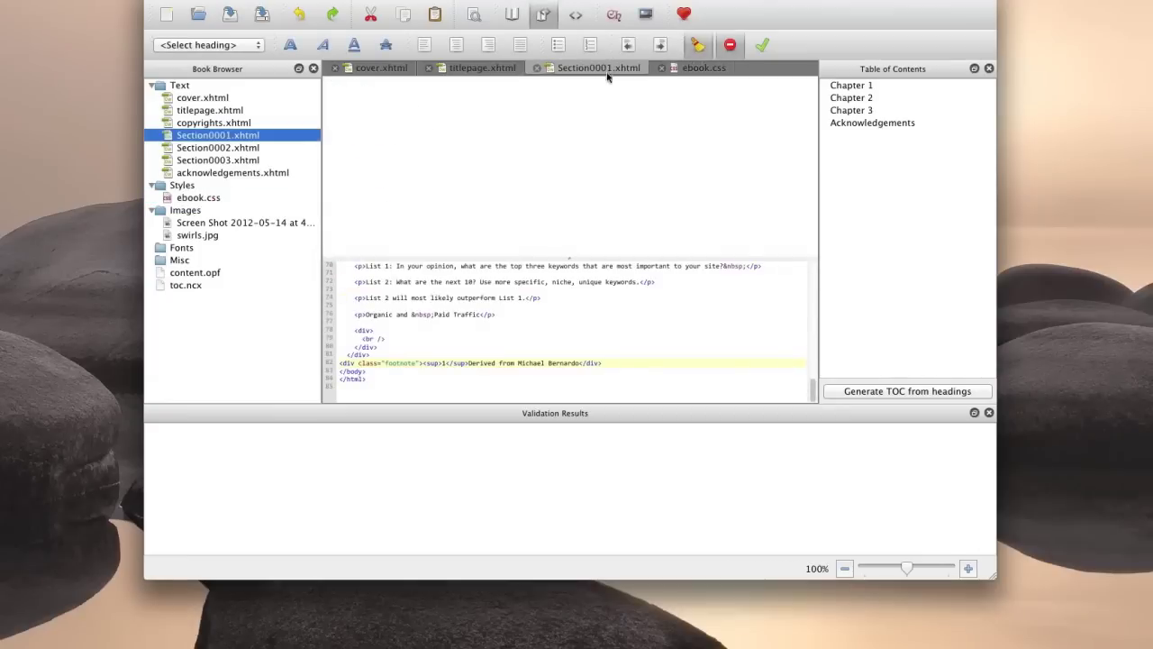
Confirm the footnote previews smaller, grey and right-aligned, then save the book with Cmd+S.
{"action": "left_click", "coordinate": [810, 104]}
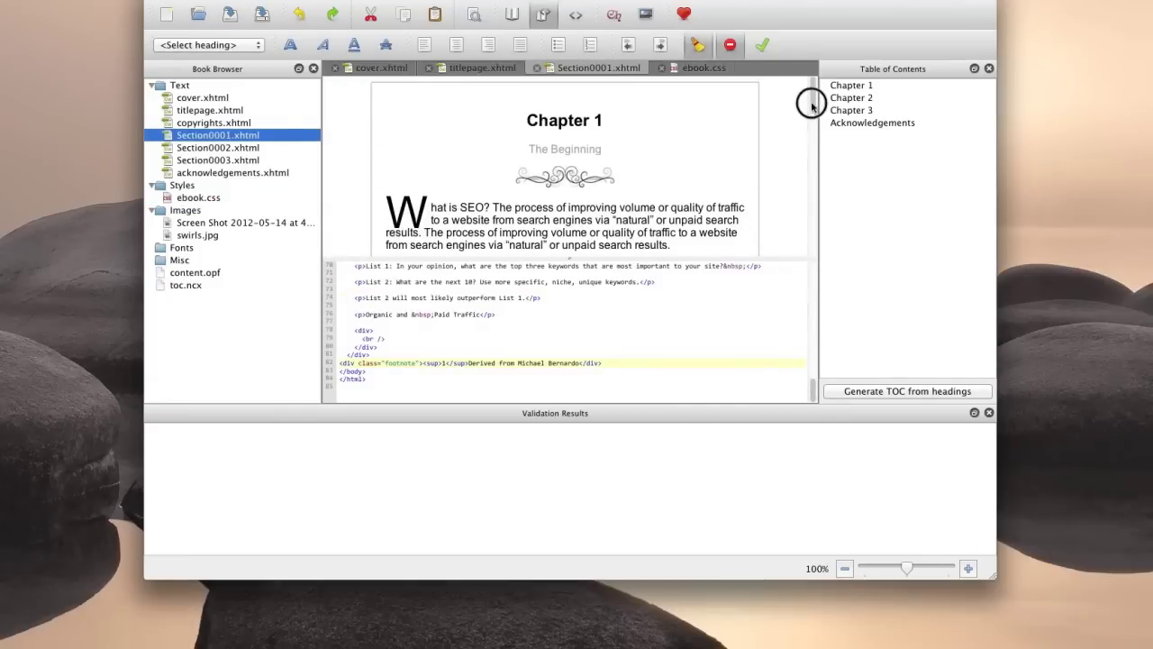
{"action": "left_click_drag", "start_coordinate": [810, 104], "coordinate": [811, 245]}
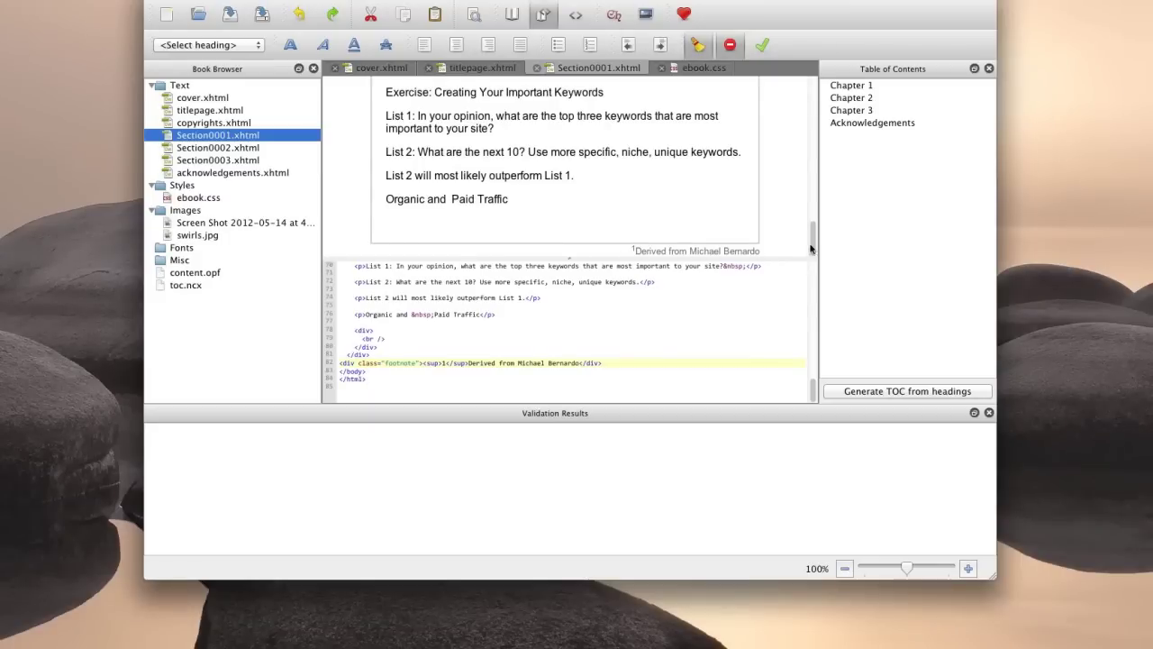
{"action": "left_click_drag", "start_coordinate": [813, 238], "coordinate": [804, 88]}
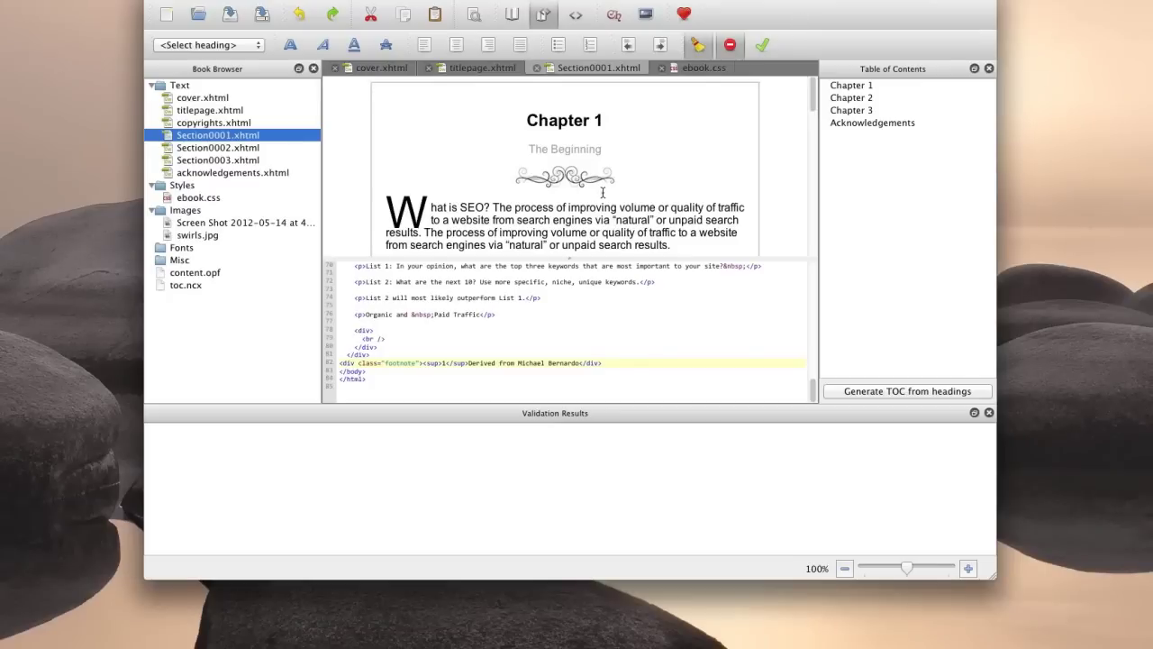
{"action": "left_click", "coordinate": [675, 183]}
{"action": "key", "text": "super+s"}
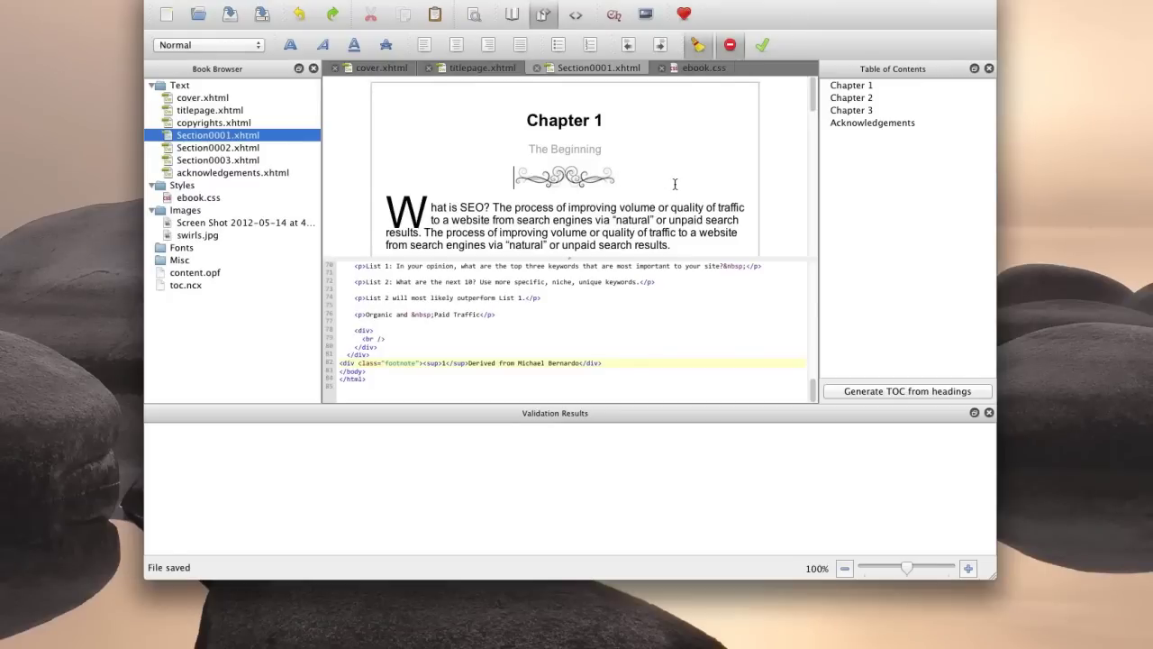
{"action": "left_click", "coordinate": [168, 2]}
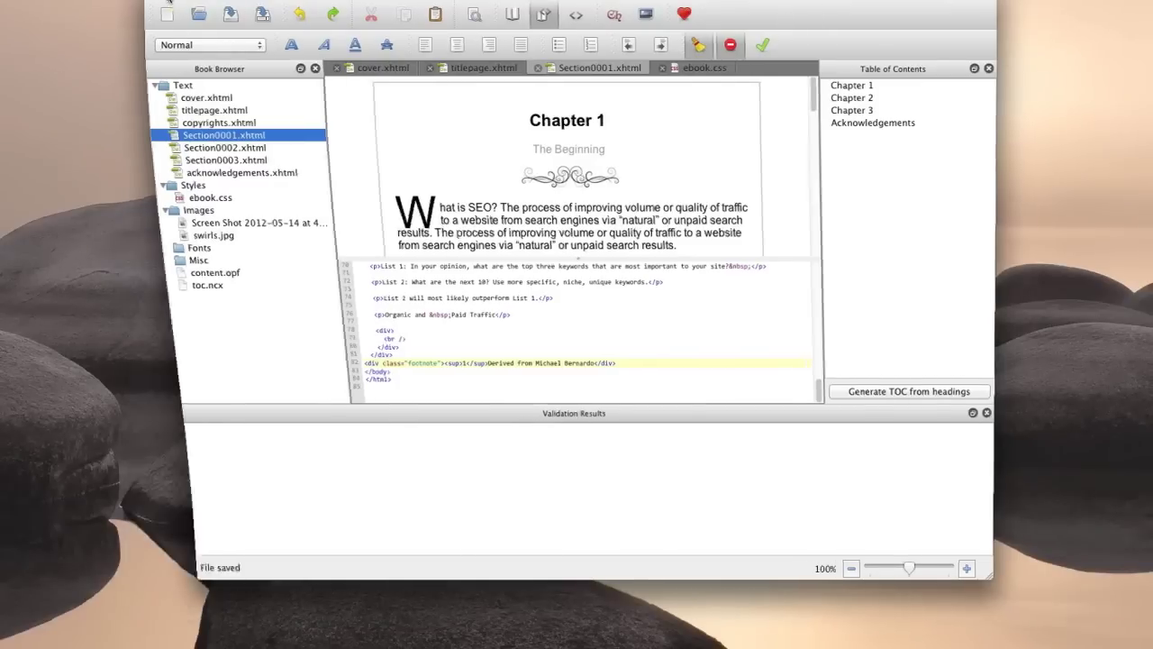
Add seo-workshop.epub to the Adobe Digital Editions library via Add Item to Library.
{"action": "left_click", "coordinate": [721, 635]}
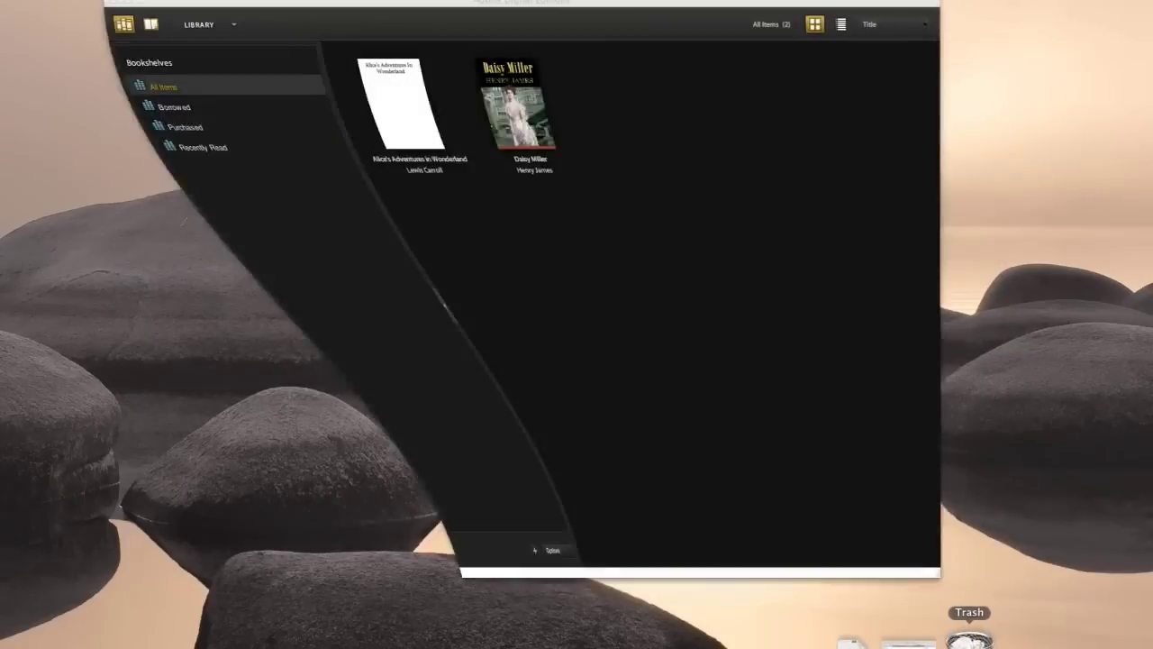
{"action": "left_click_drag", "start_coordinate": [379, 0], "coordinate": [376, 42]}
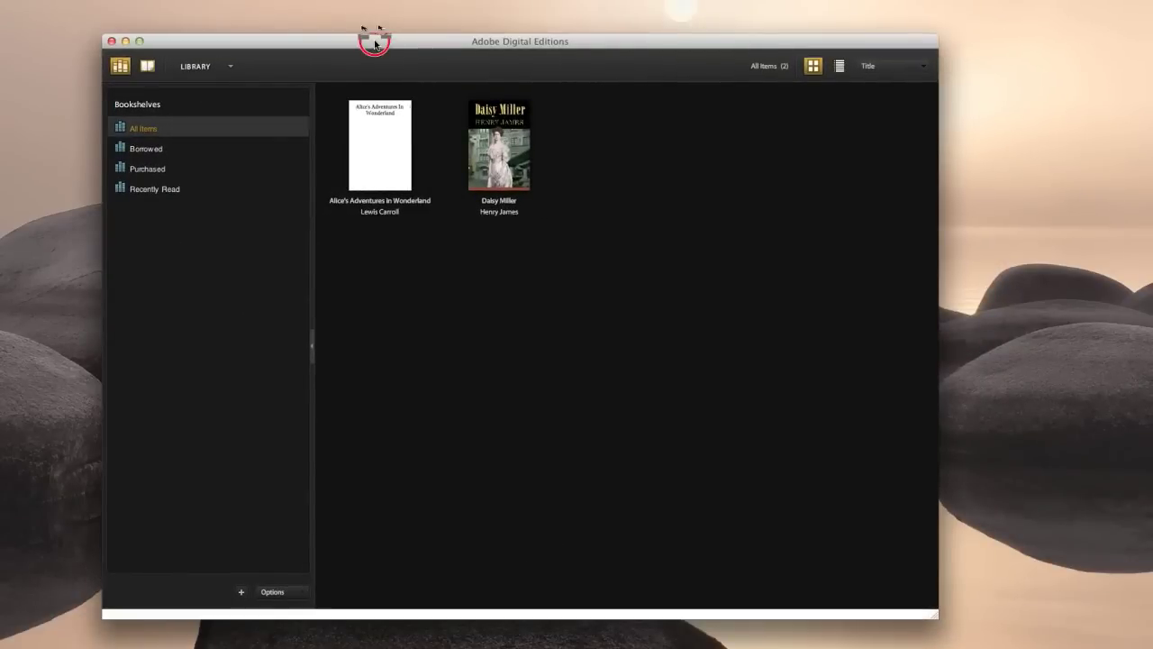
{"action": "left_click", "coordinate": [231, 68]}
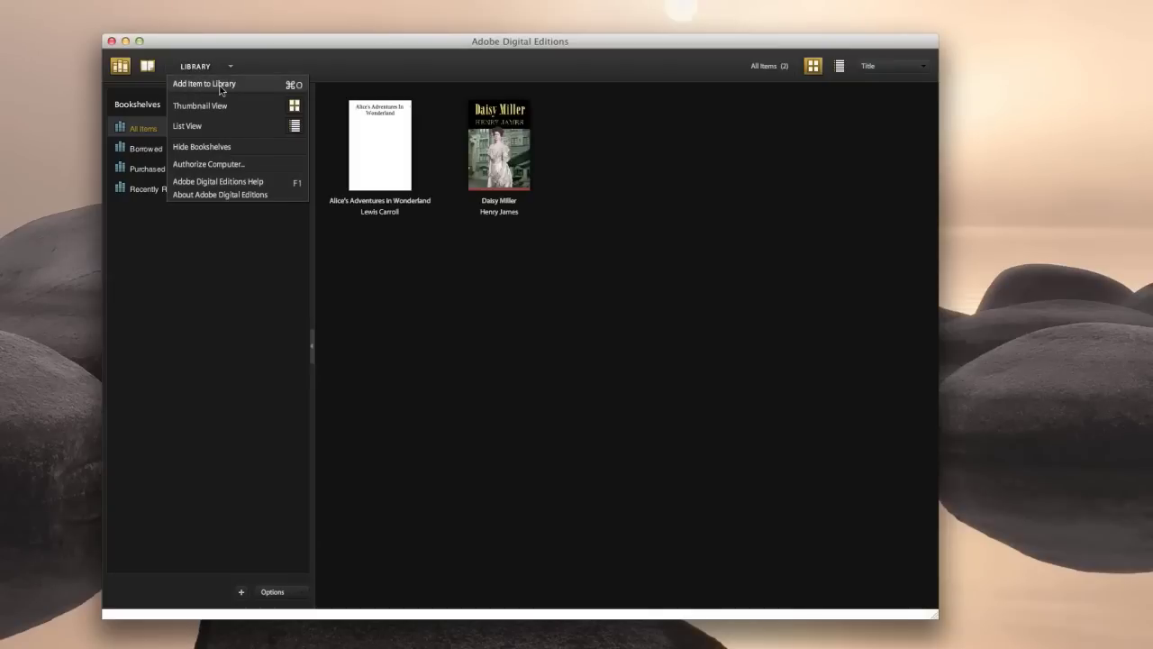
{"action": "left_click", "coordinate": [222, 87]}
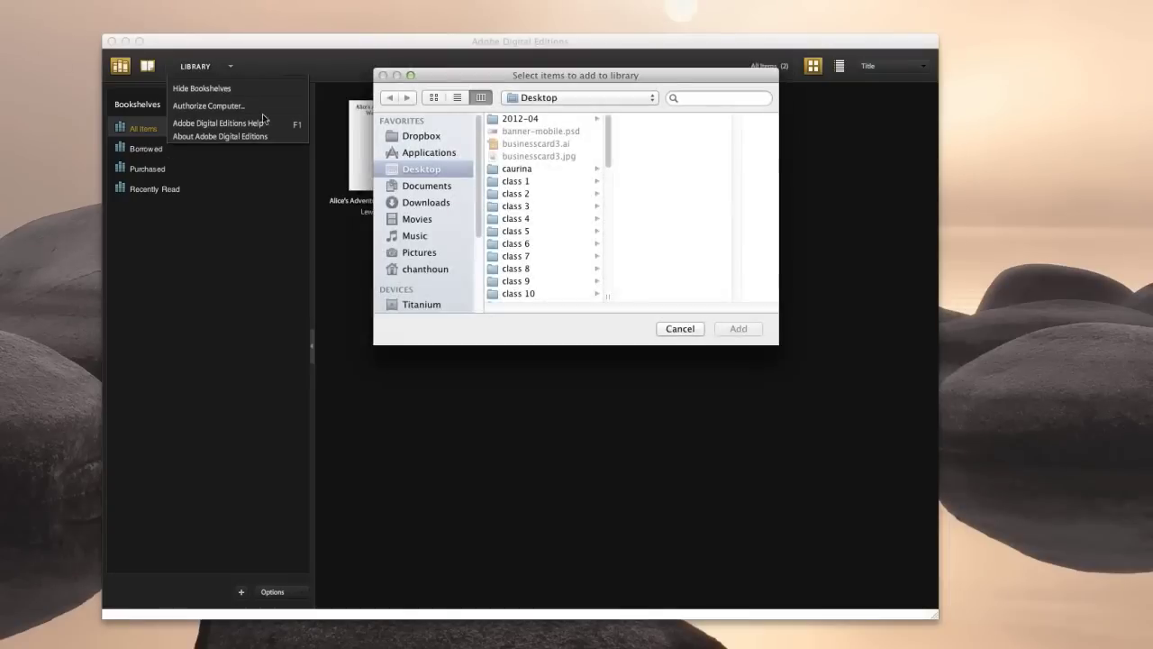
{"action": "left_click", "coordinate": [609, 144]}
{"action": "left_click_drag", "start_coordinate": [609, 145], "coordinate": [598, 289]}
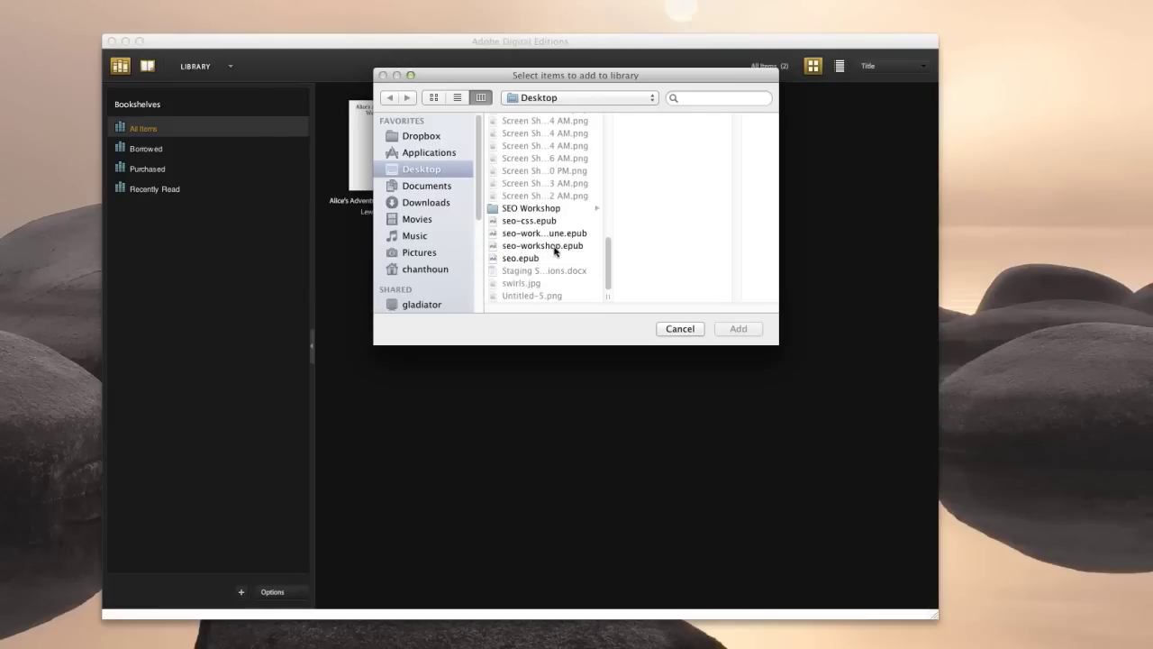
{"action": "left_click", "coordinate": [554, 246]}
{"action": "left_click", "coordinate": [755, 330]}
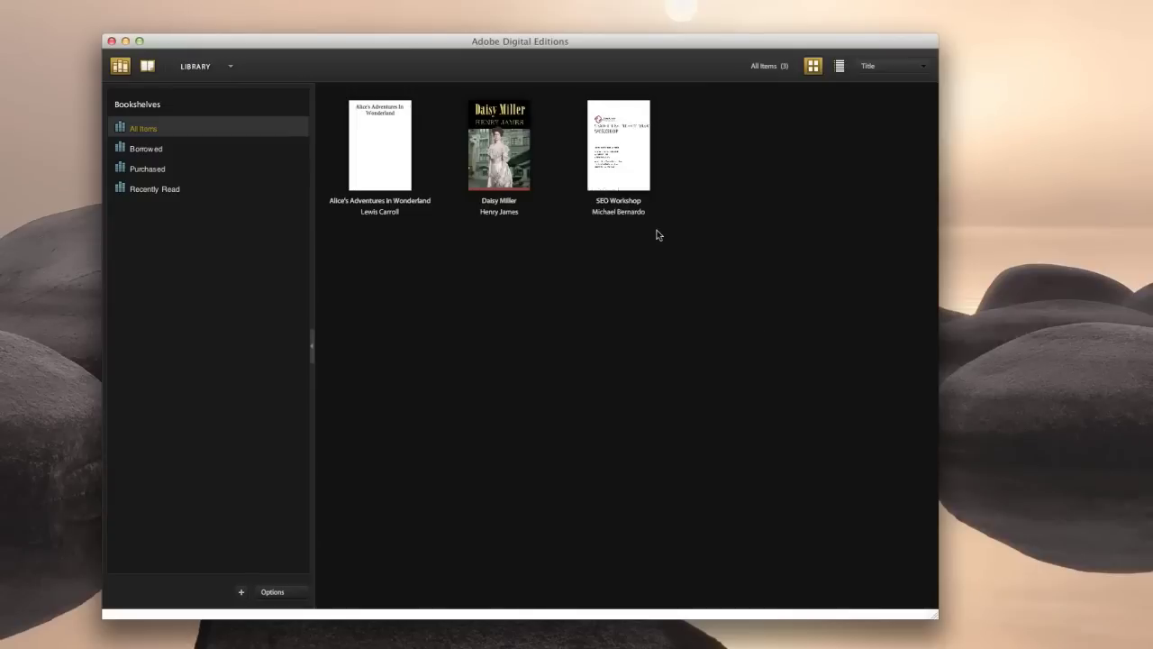
Open SEO Workshop for reading and page forward to Chapter 1 on page 4 of 9.
{"action": "left_click", "coordinate": [571, 100]}
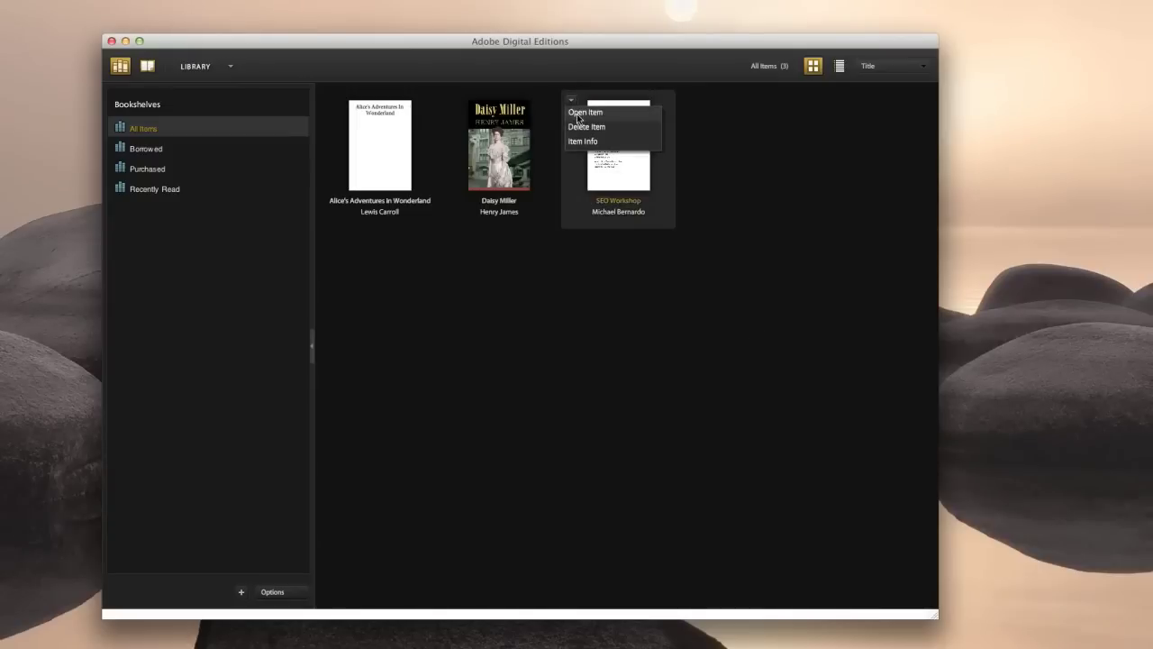
{"action": "left_click", "coordinate": [591, 113]}
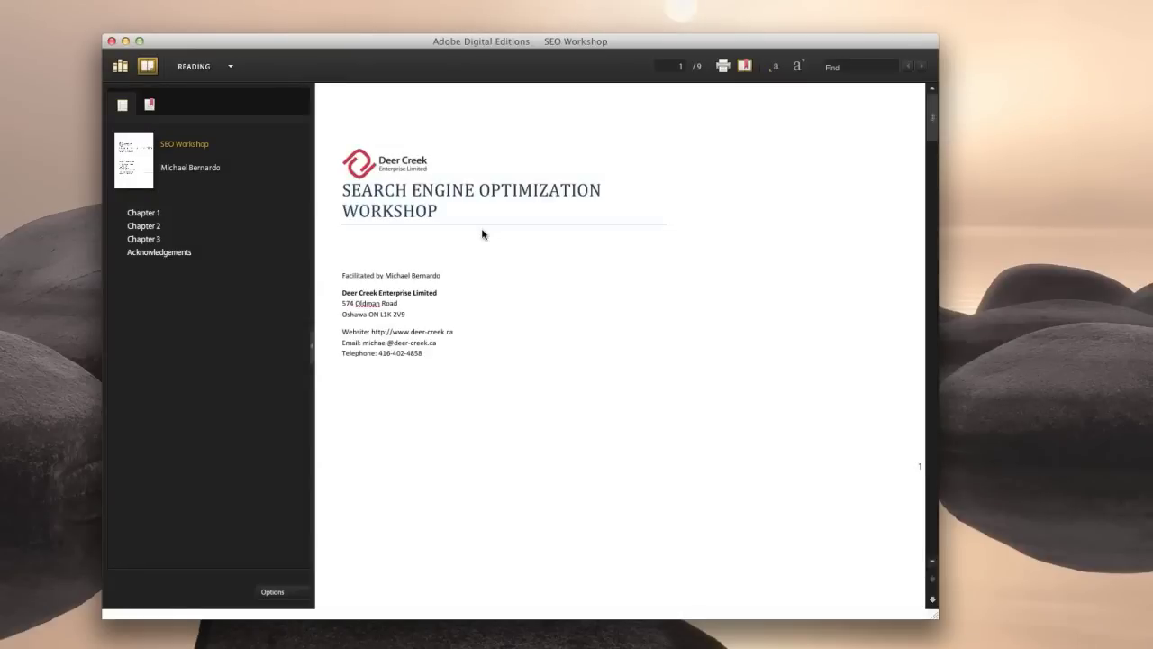
{"action": "left_click", "coordinate": [934, 600]}
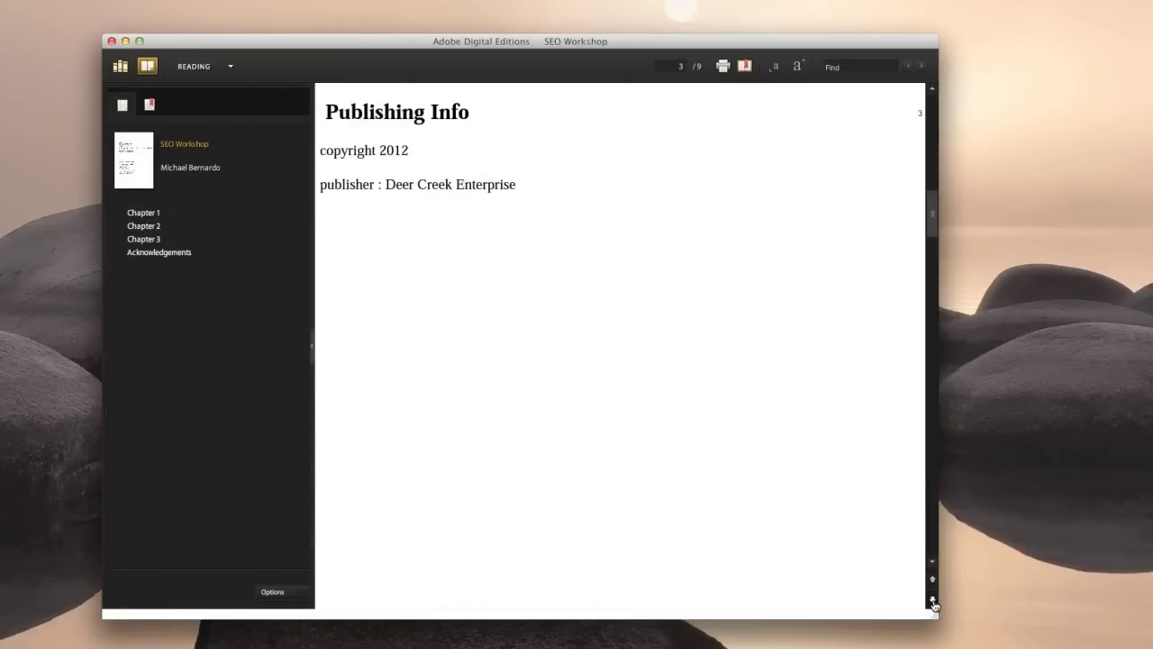
{"action": "left_click", "coordinate": [934, 601]}
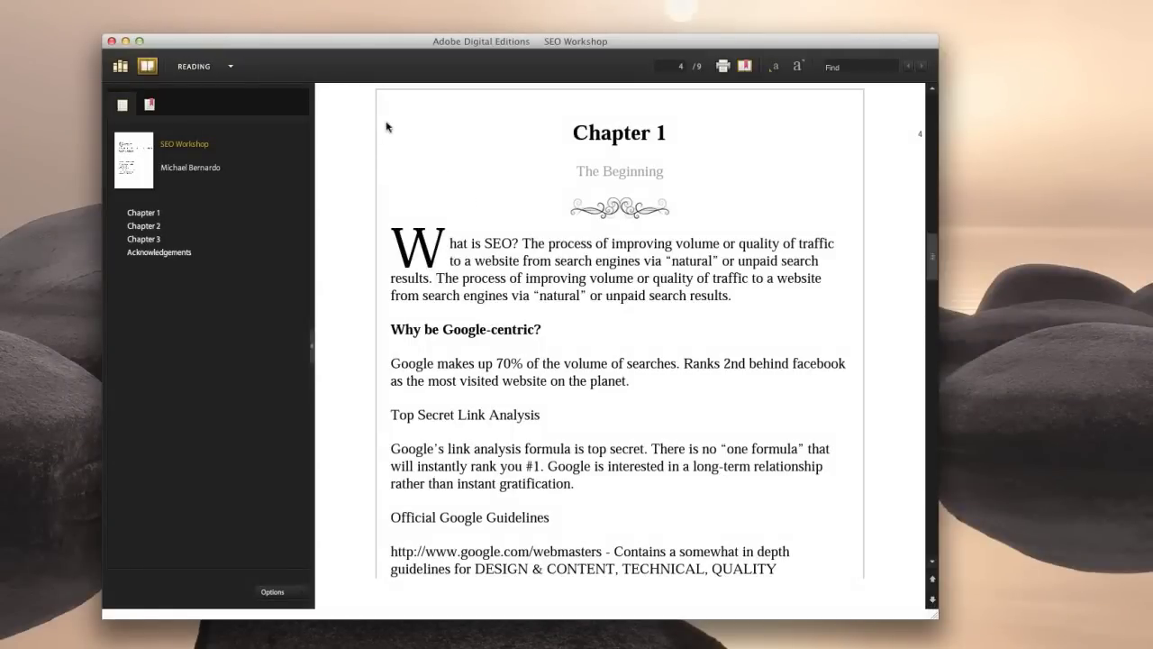
{"action": "left_click_drag", "start_coordinate": [453, 42], "coordinate": [427, 7]}
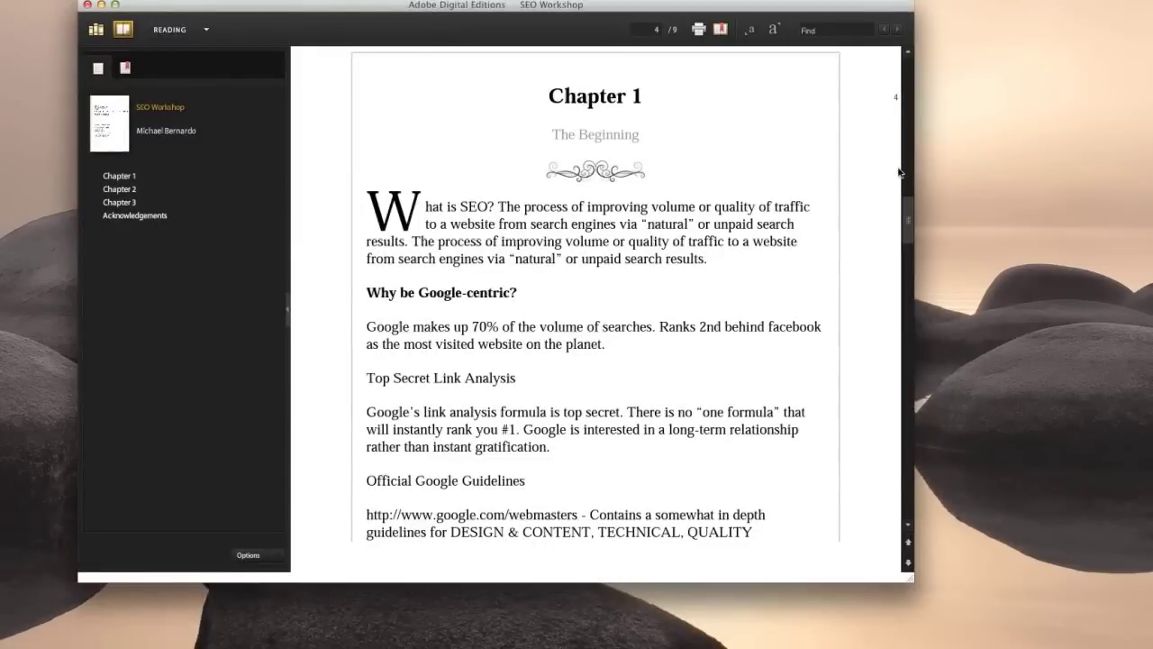